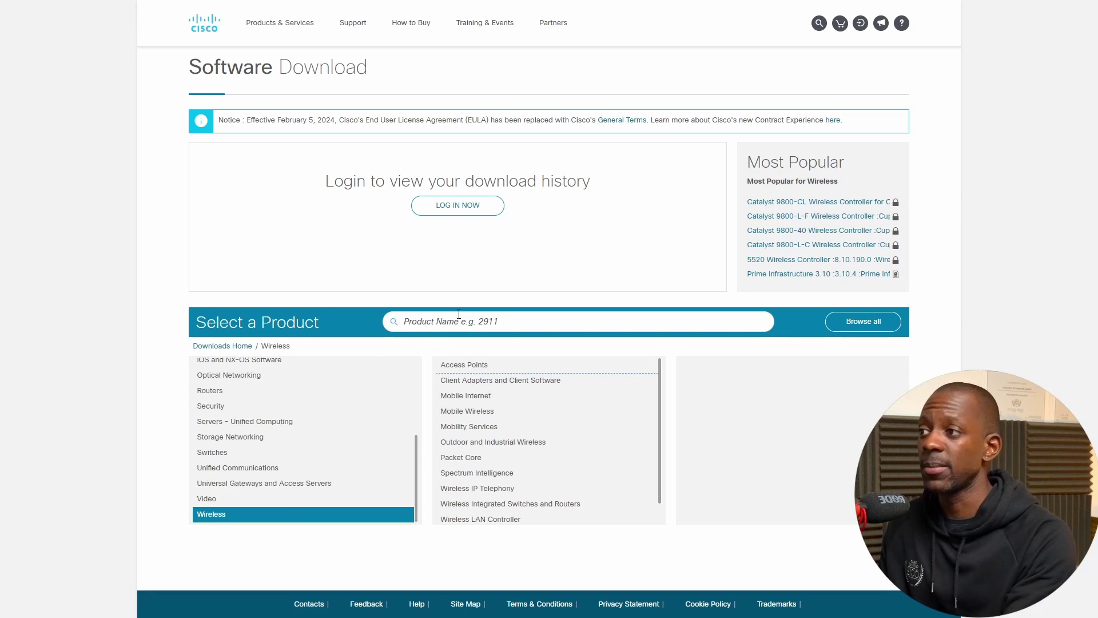
Browse the Wireless products to Wireless LAN Controller, Standalone Controllers, and open the Virtual Wireless Controller downloads.
scroll(509, 506, "down", 1)
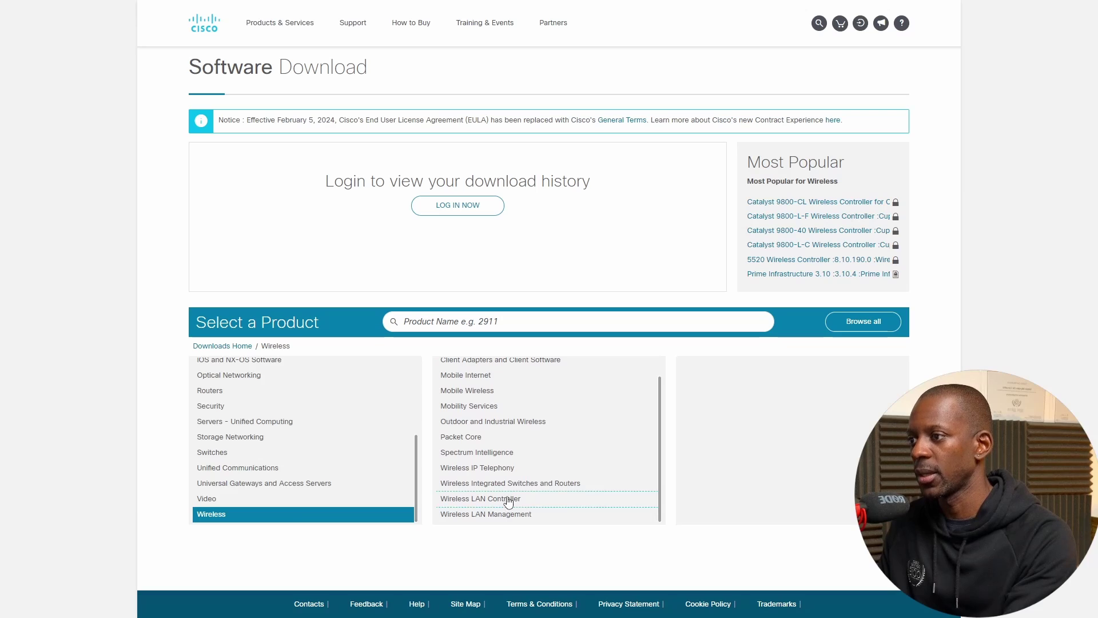
left_click(509, 500)
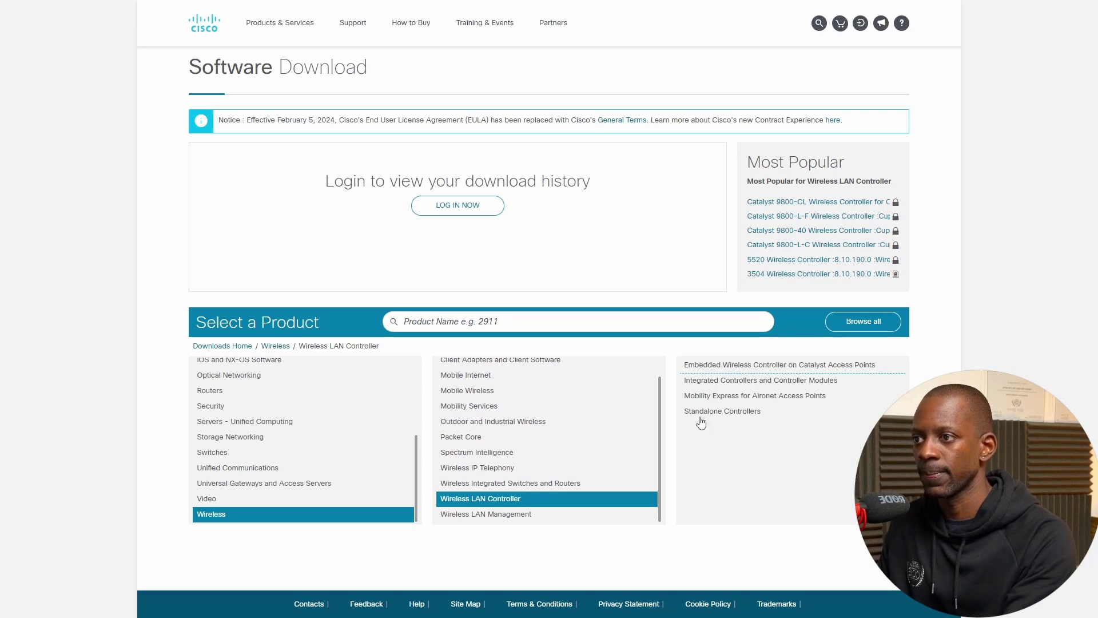
left_click(719, 412)
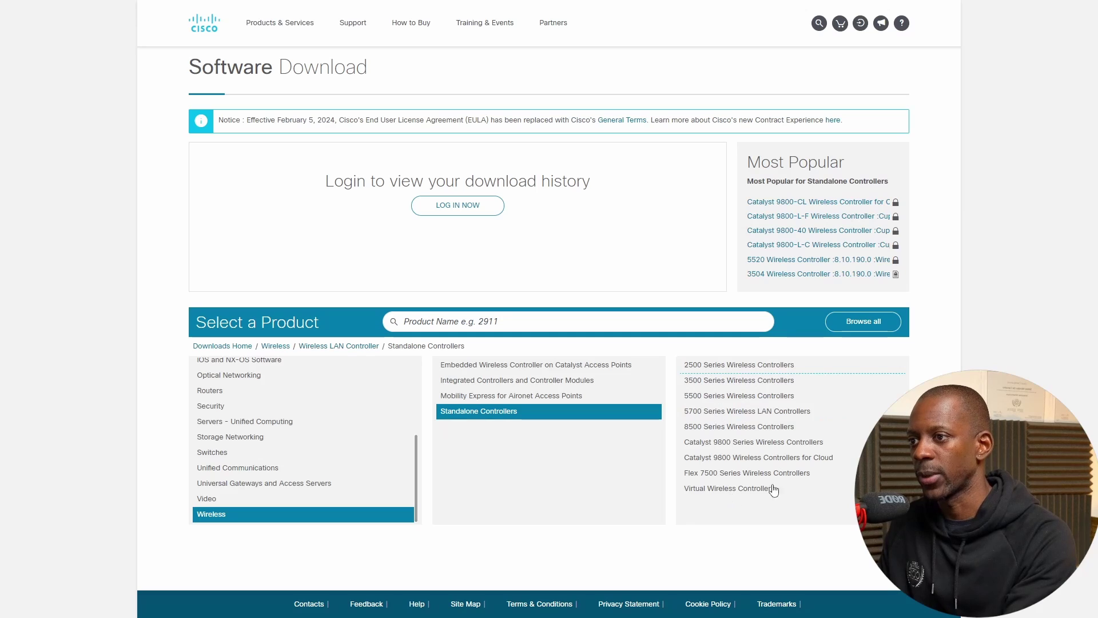
left_click(741, 493)
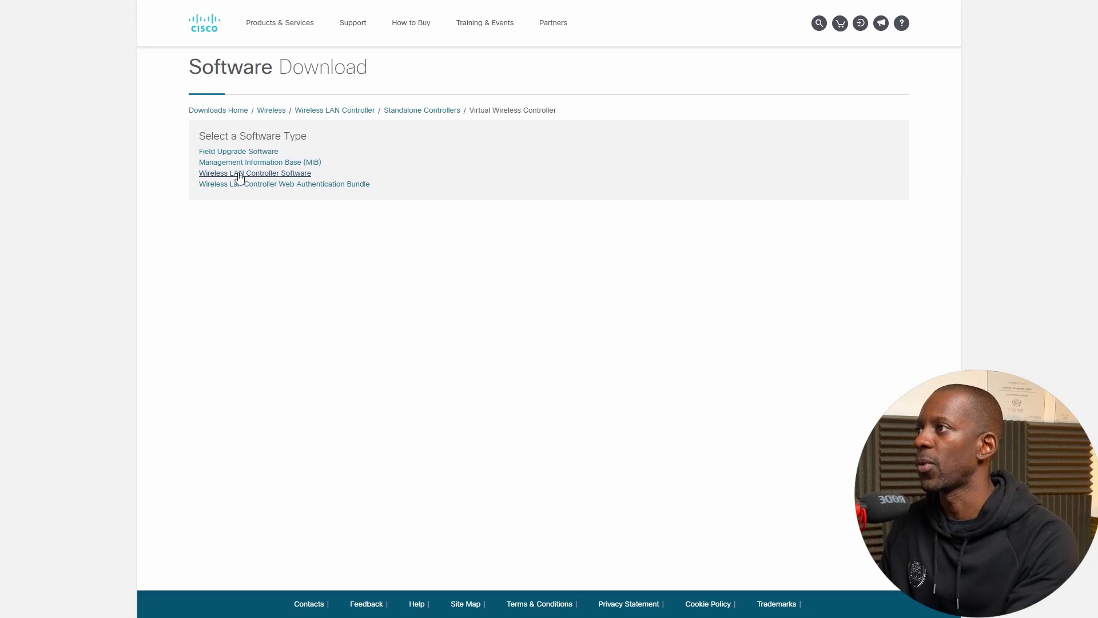
Open the Wireless LAN Controller Software releases and download the small scale installation file AIR_CTVM-K9_8_10_190_0.ova.
left_click(260, 177)
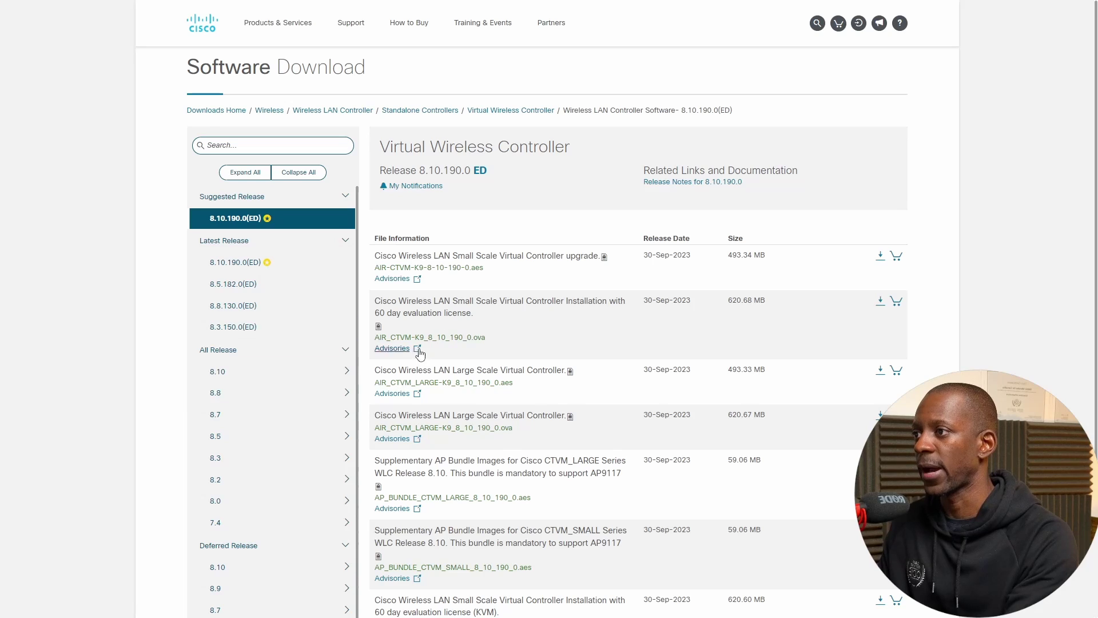
mouse_move(473, 343)
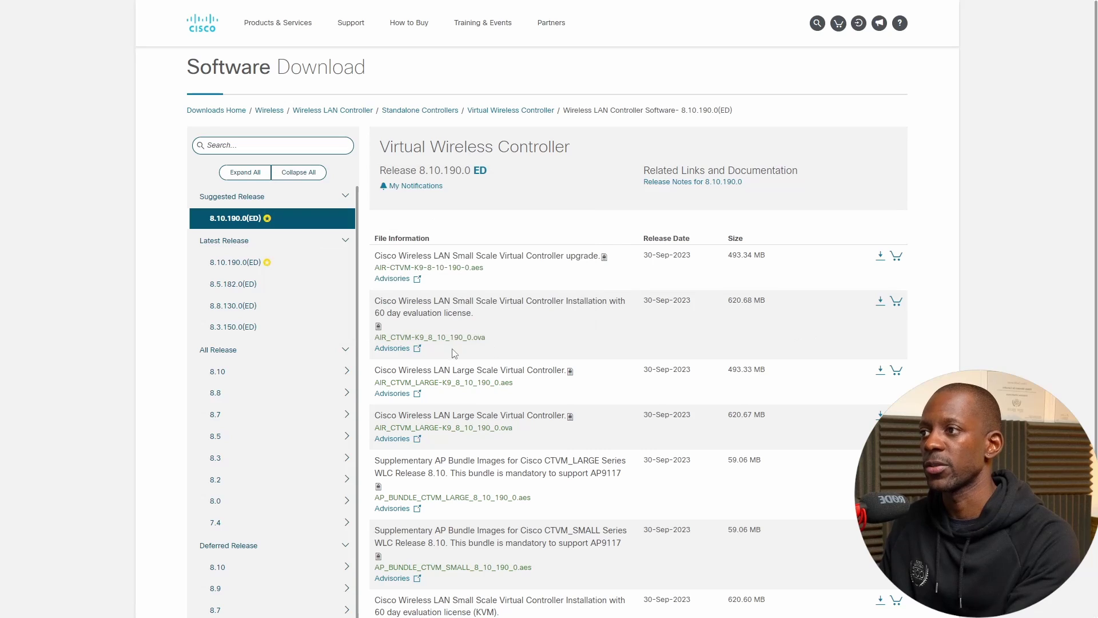
left_click(879, 301)
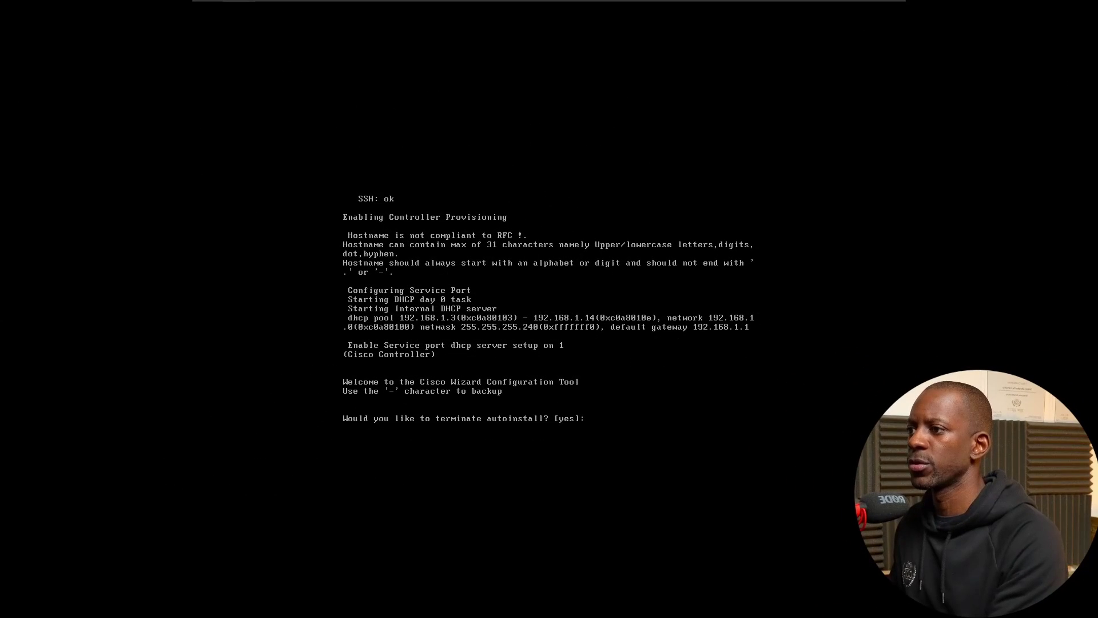
In the controller console's configuration wizard, accept terminating autoinstall and set the system name to vWLC.
key("Return")
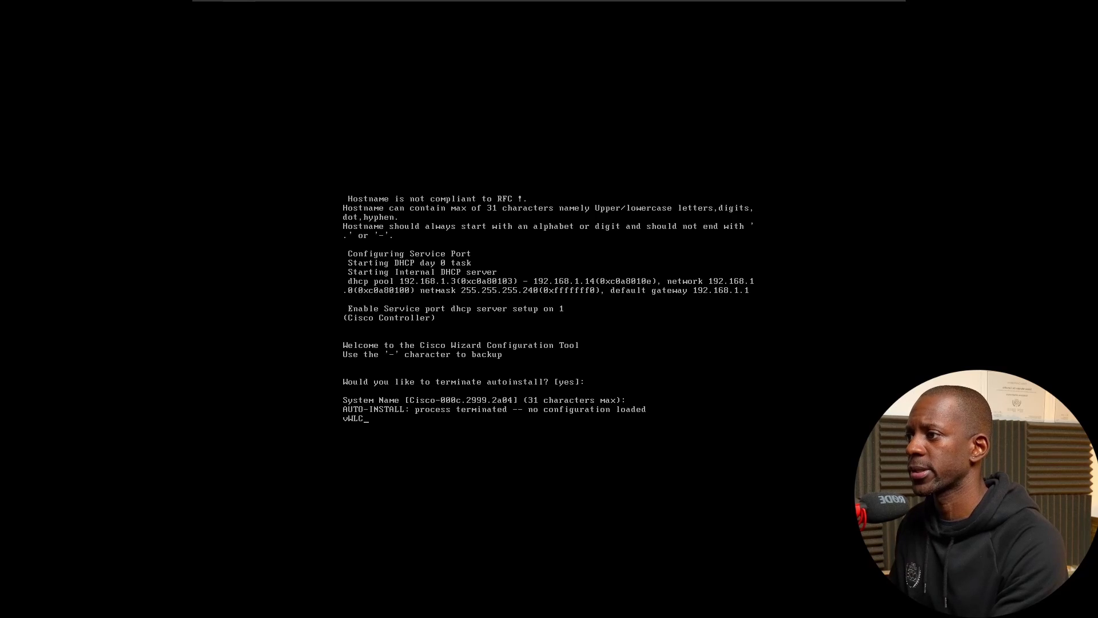
key("Return")
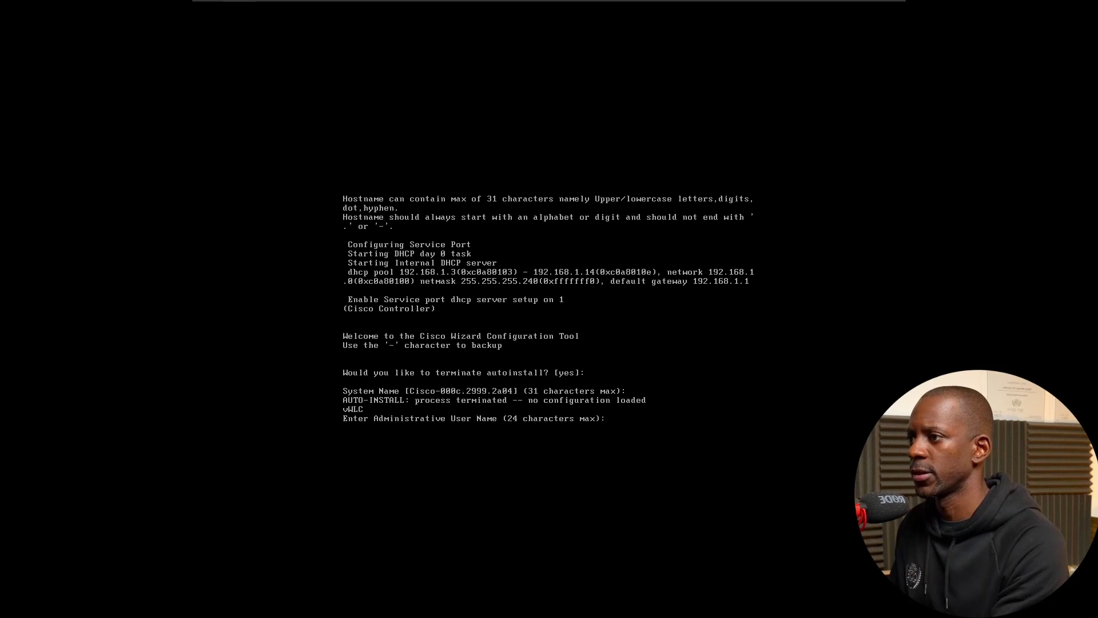
Enter the administrative user name, then enter and confirm the administrative password.
type("si")
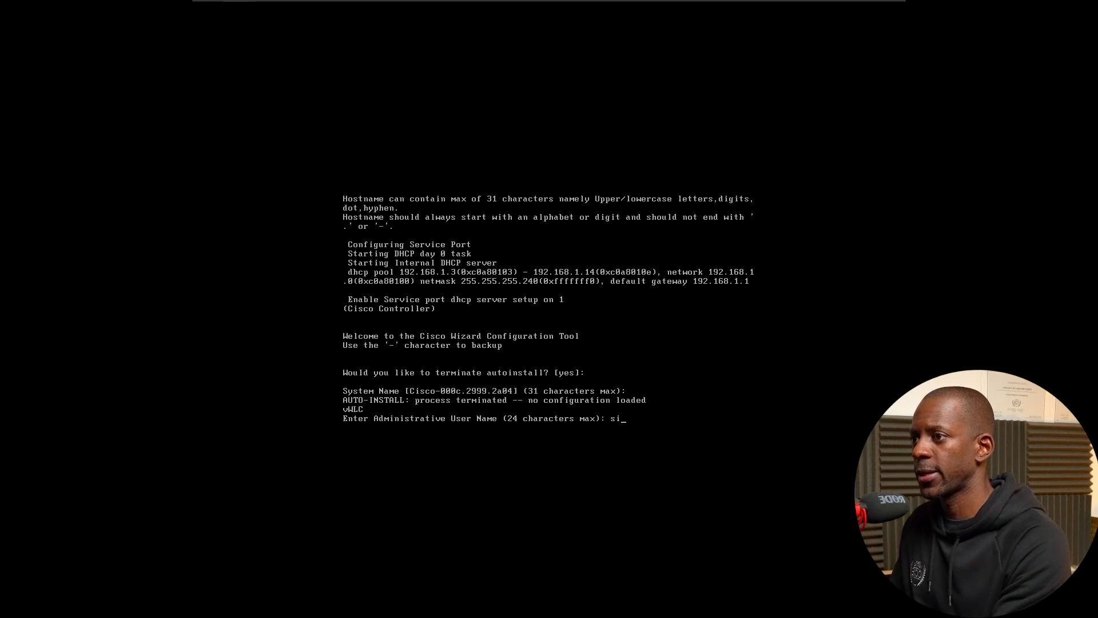
type("lesio")
key("Return")
type("*")
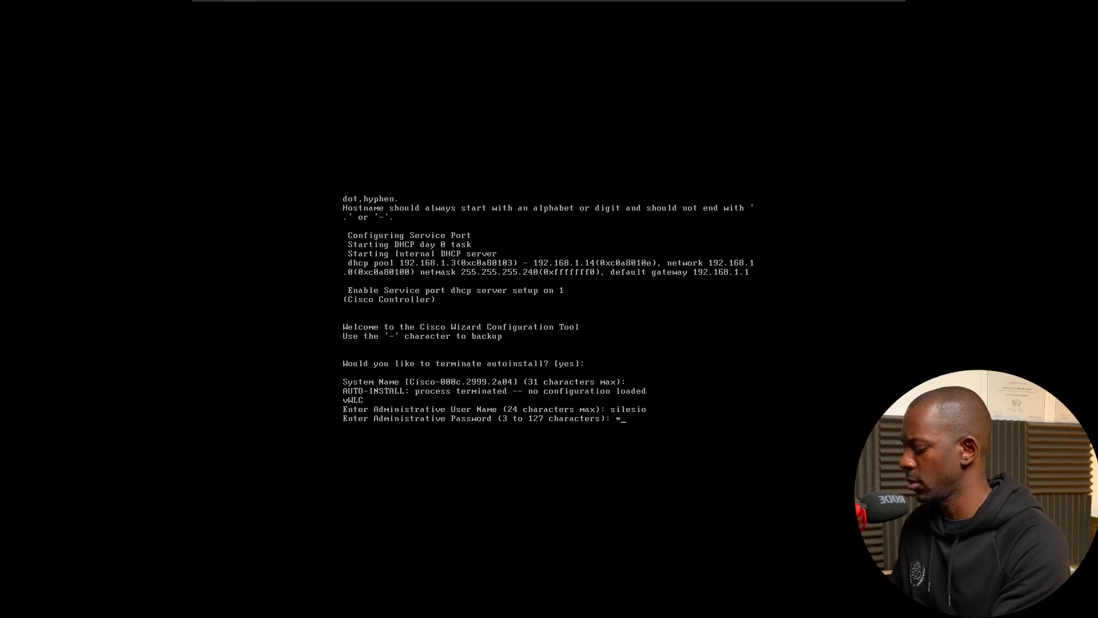
type("*******")
key("Return")
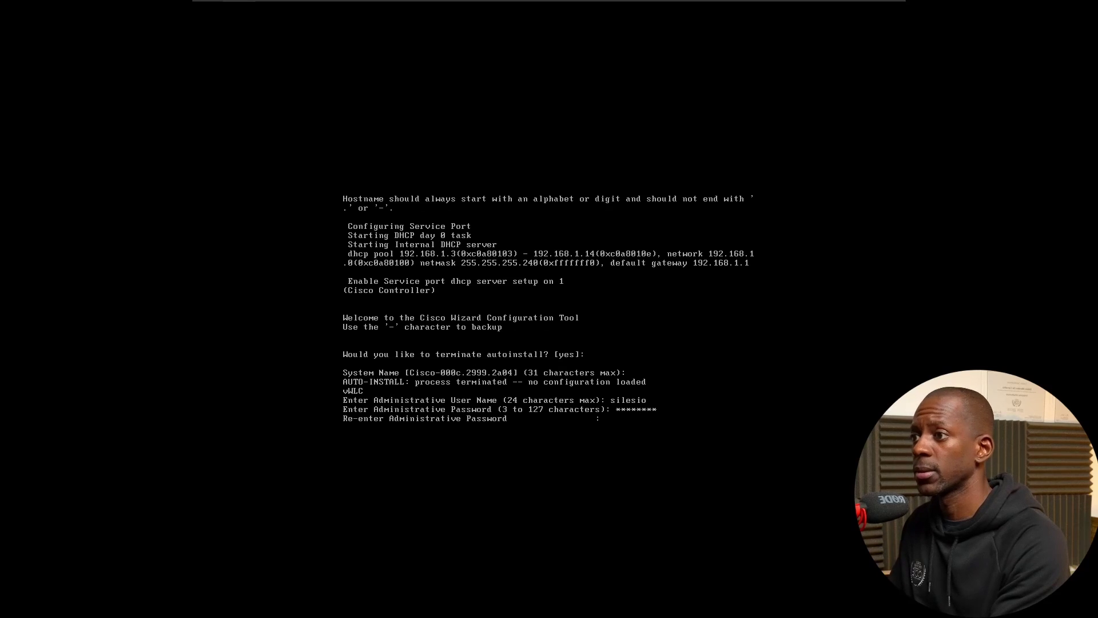
type("***")
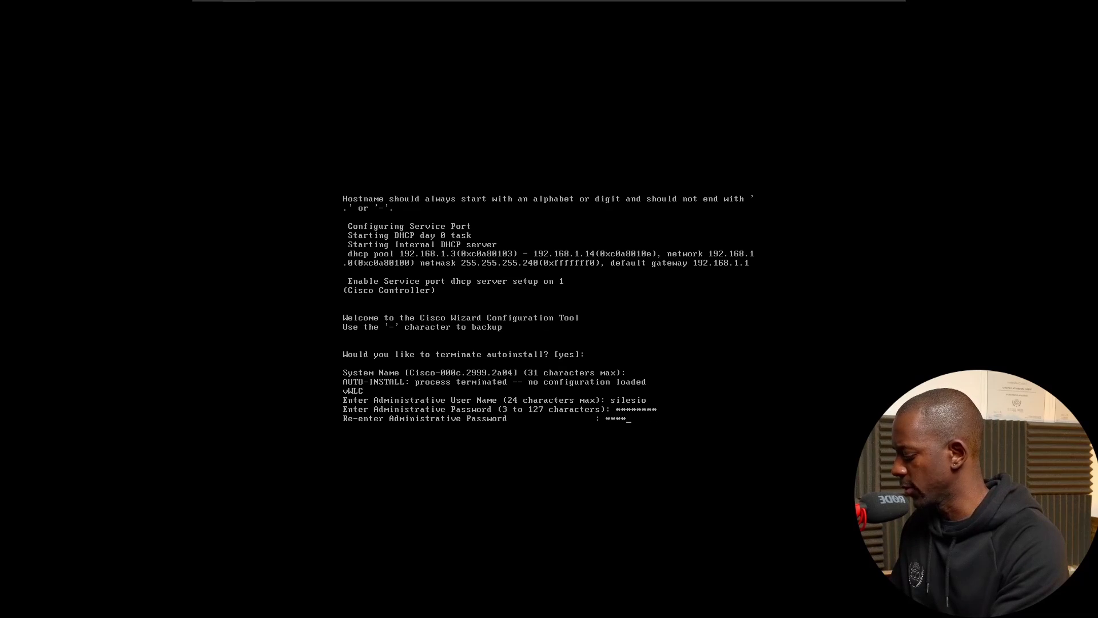
type("*****")
key("Return")
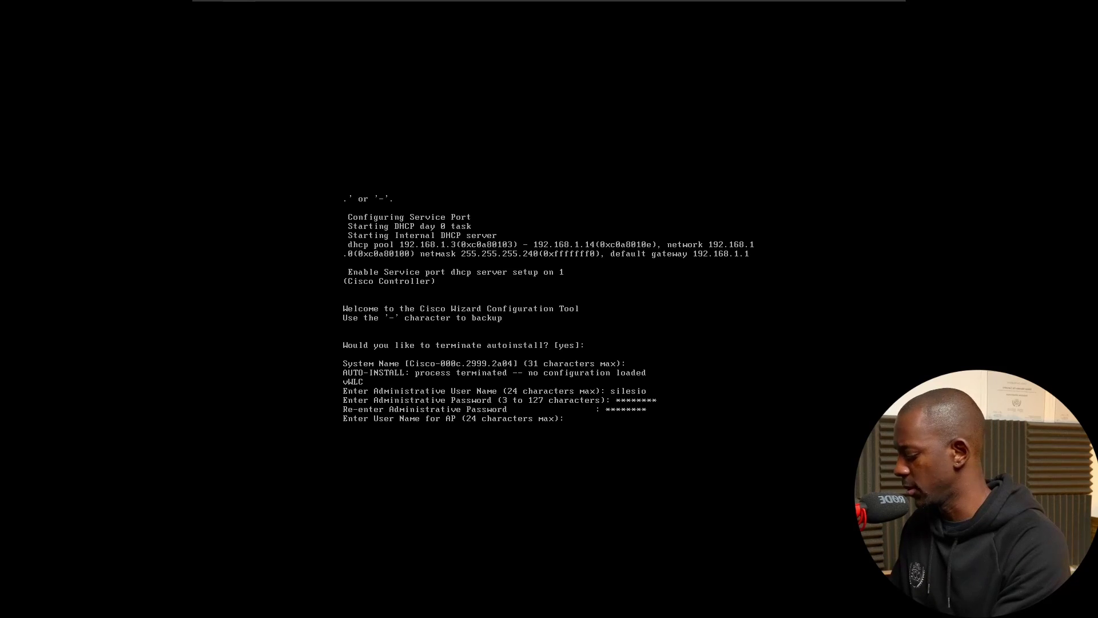
Enter the user name for the AP, then enter and confirm the AP password.
key("Return")
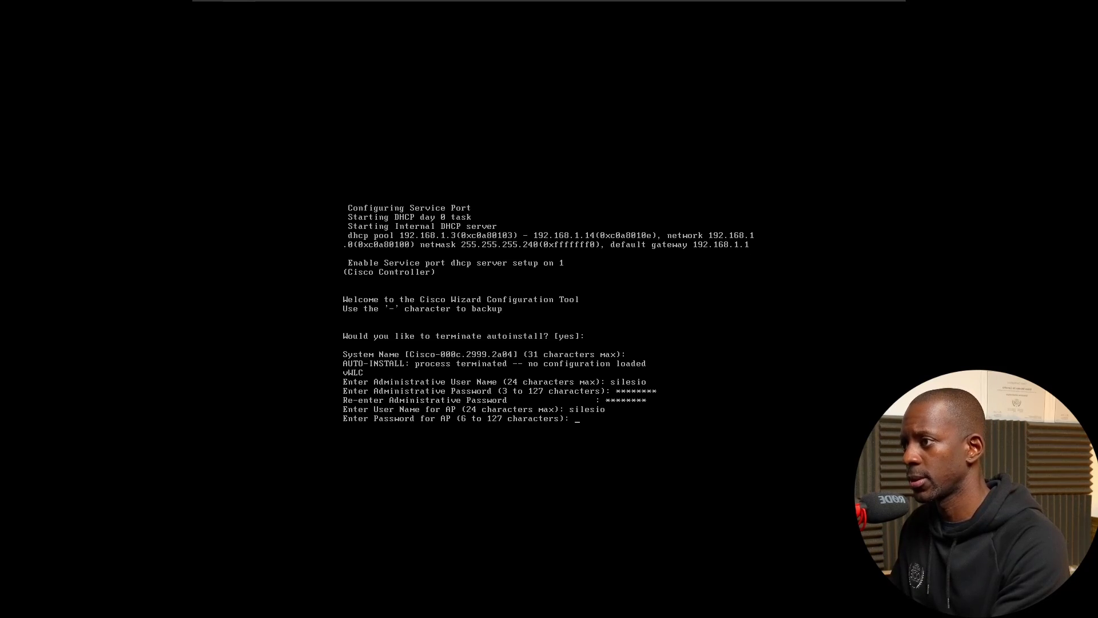
type("********")
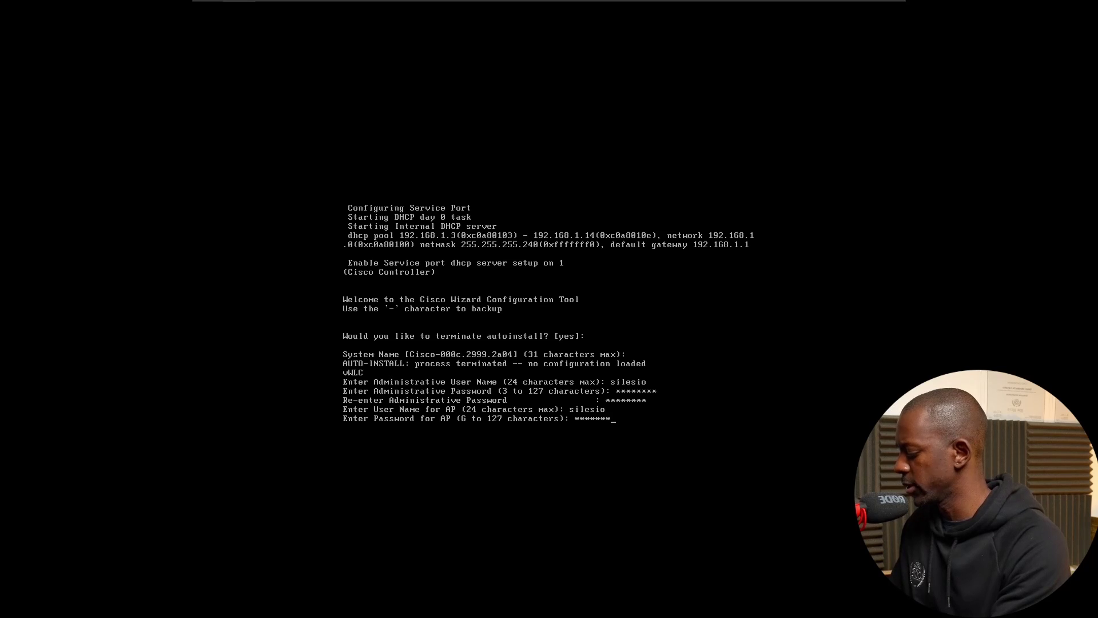
key("Return")
type("**")
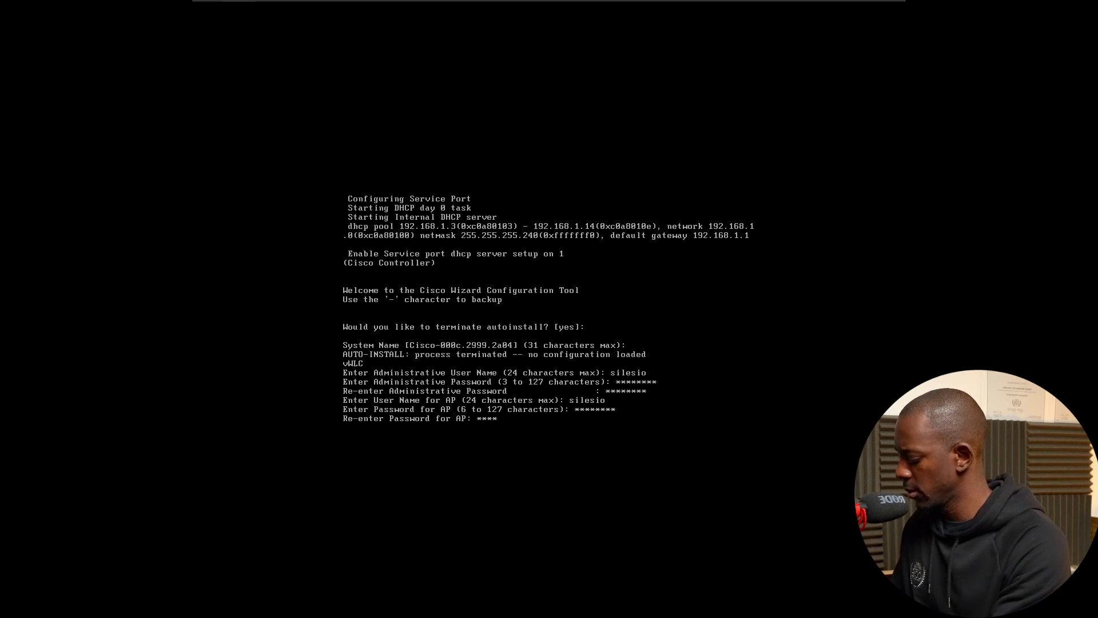
type("******")
key("Return")
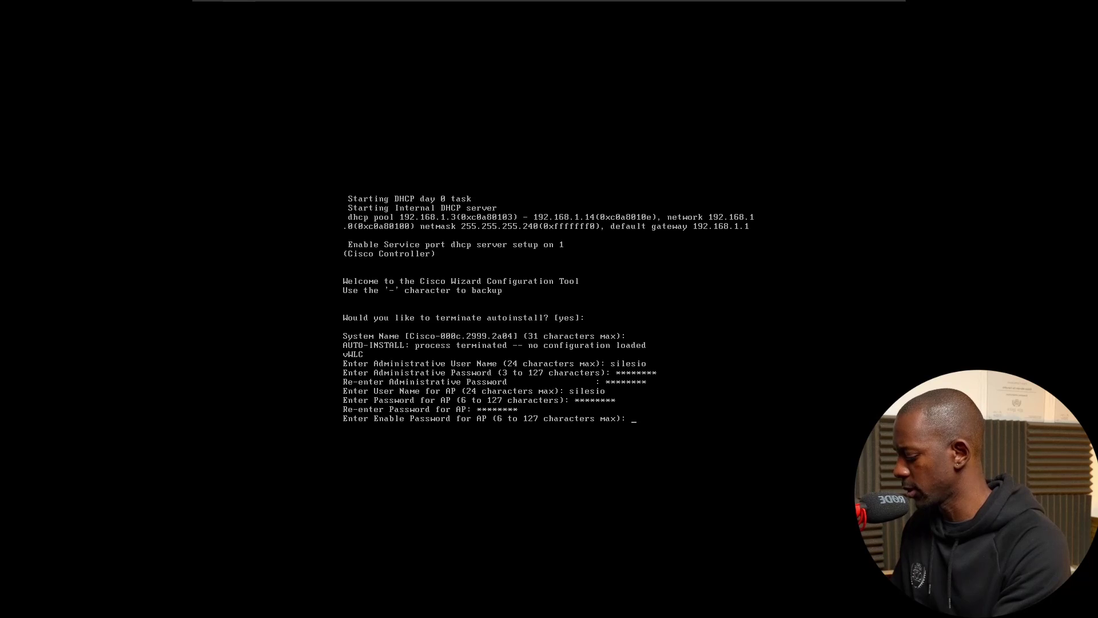
Enter and confirm the enable password for the AP, and set the service interface IP address configuration to static.
type("******")
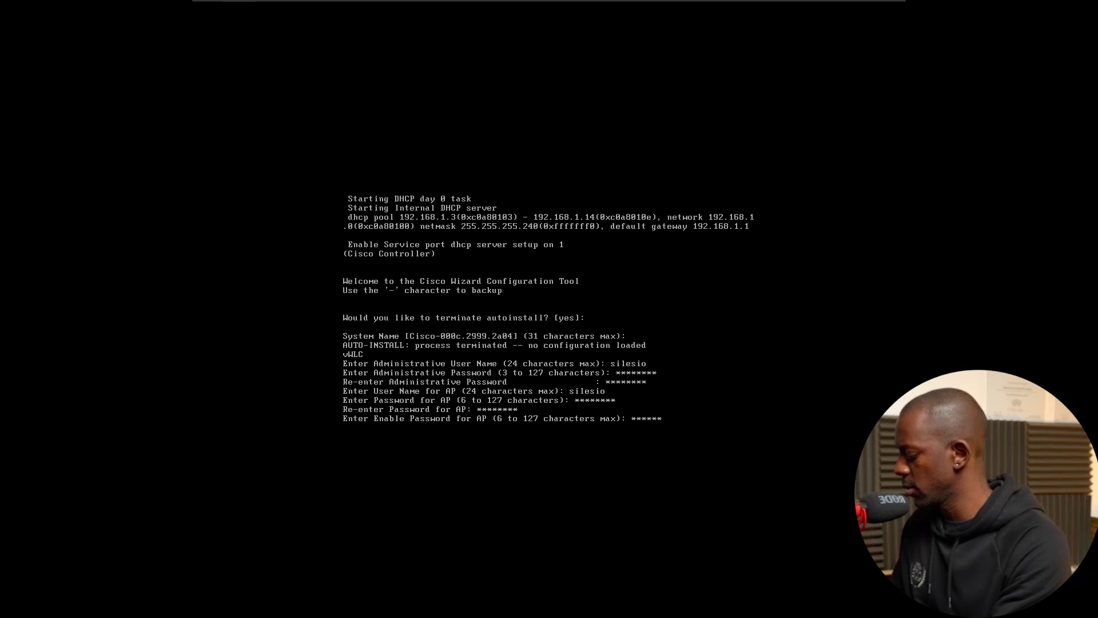
type("**")
key("Return")
type("*")
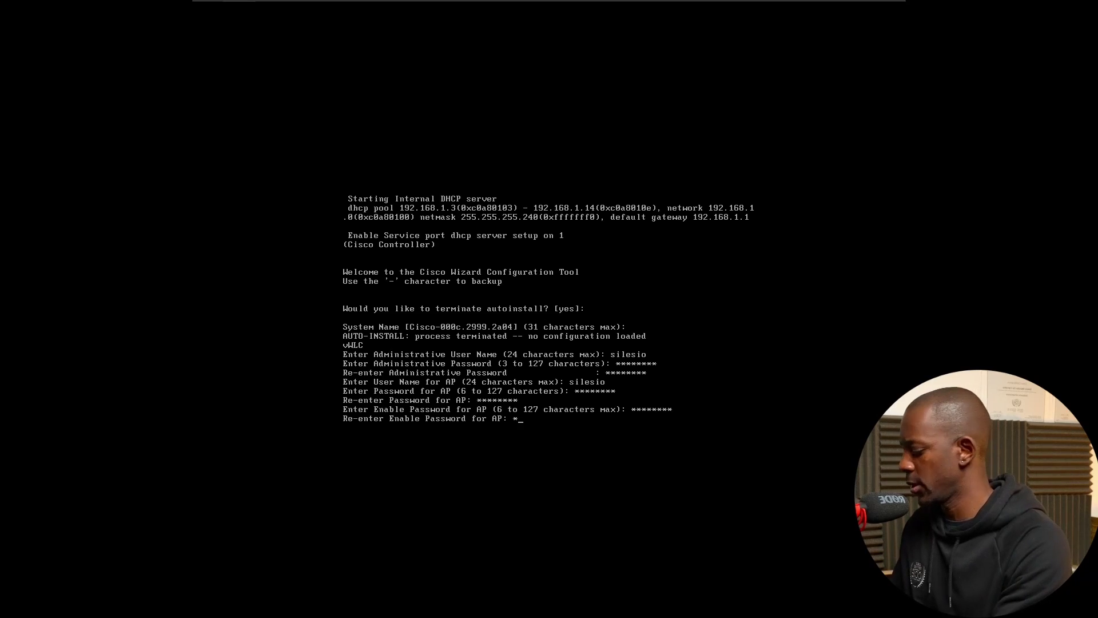
type("*******")
key("Return")
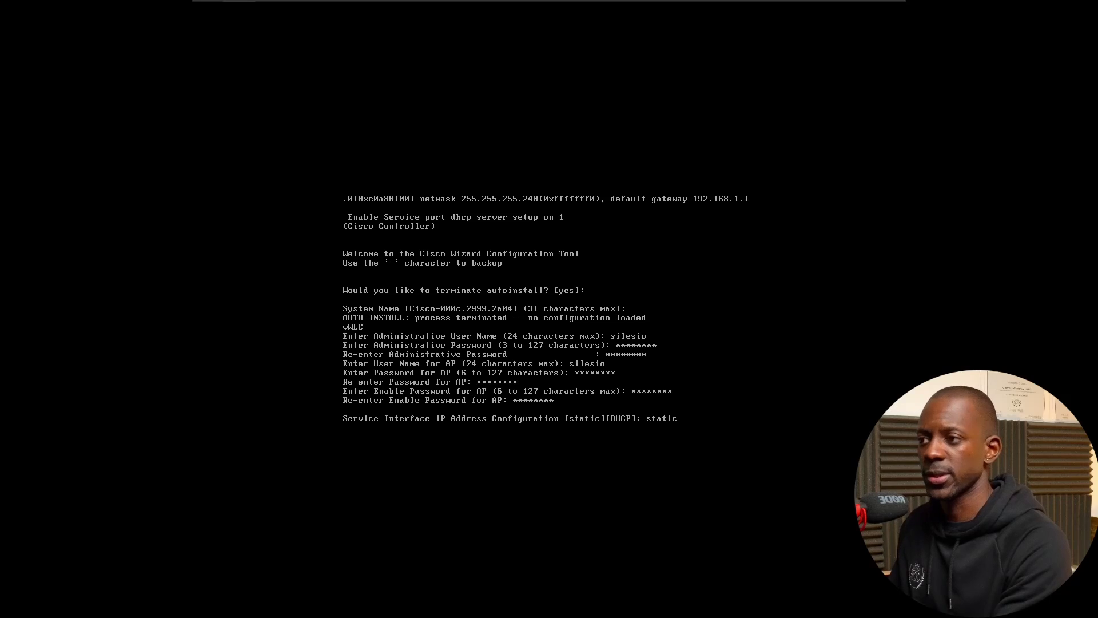
key("Return")
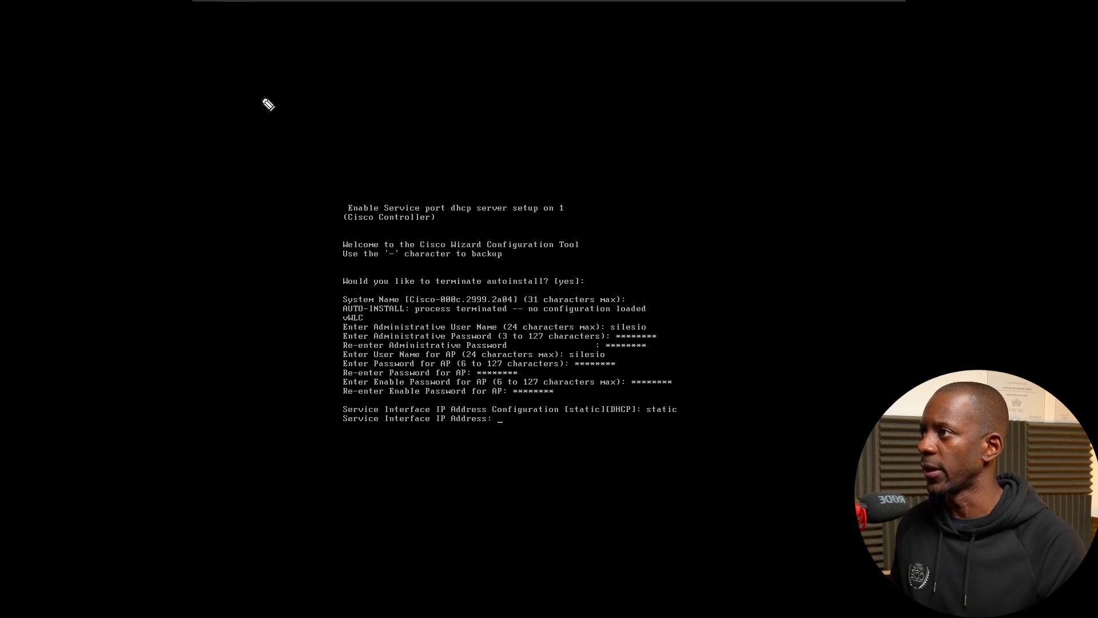
Draw a box labelled vWLC above the console text, with one connection line going up and one going down.
mouse_move(264, 90)
left_mouse_down()
mouse_move(269, 146)
mouse_move(186, 140)
mouse_move(180, 86)
mouse_move(180, 136)
mouse_move(192, 104)
mouse_move(250, 105)
mouse_move(253, 135)
left_mouse_up()
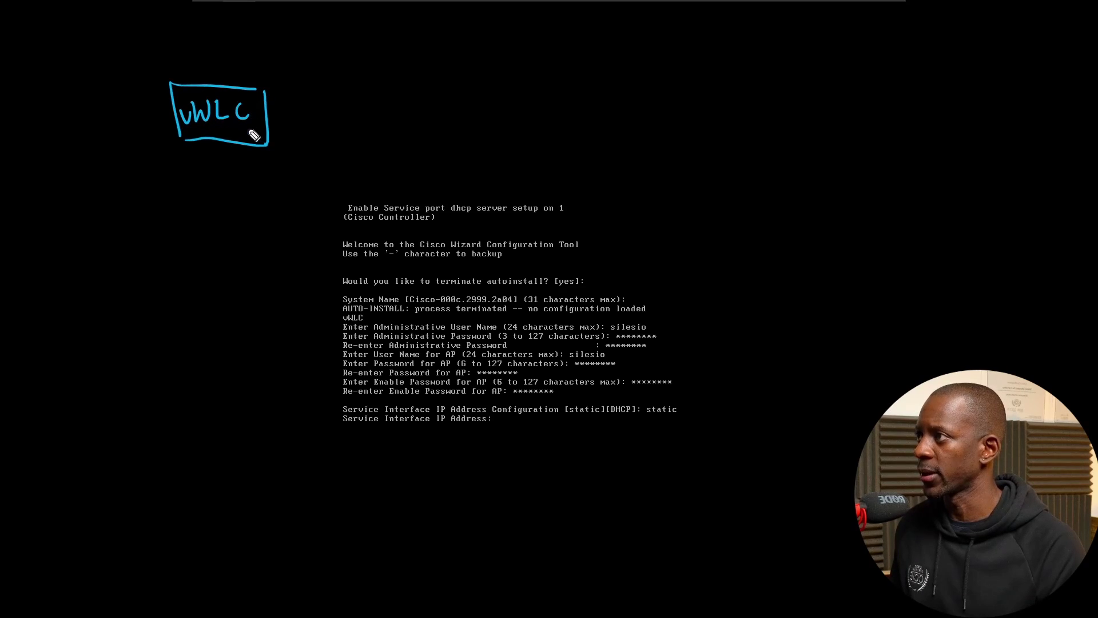
left_click_drag(216, 80, 213, 46)
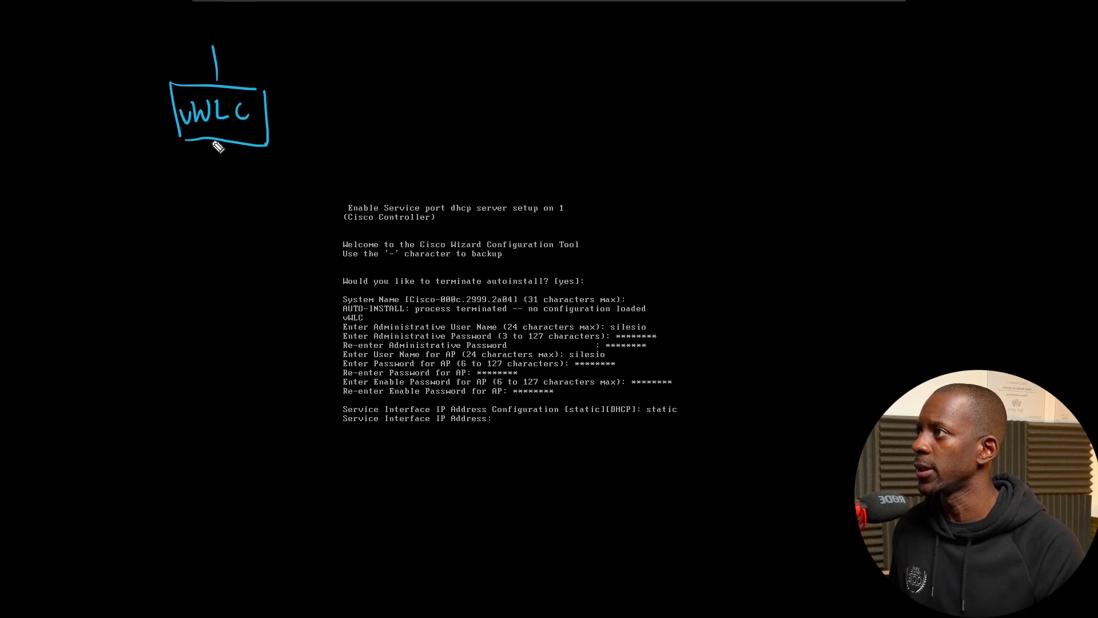
left_click_drag(218, 141, 218, 192)
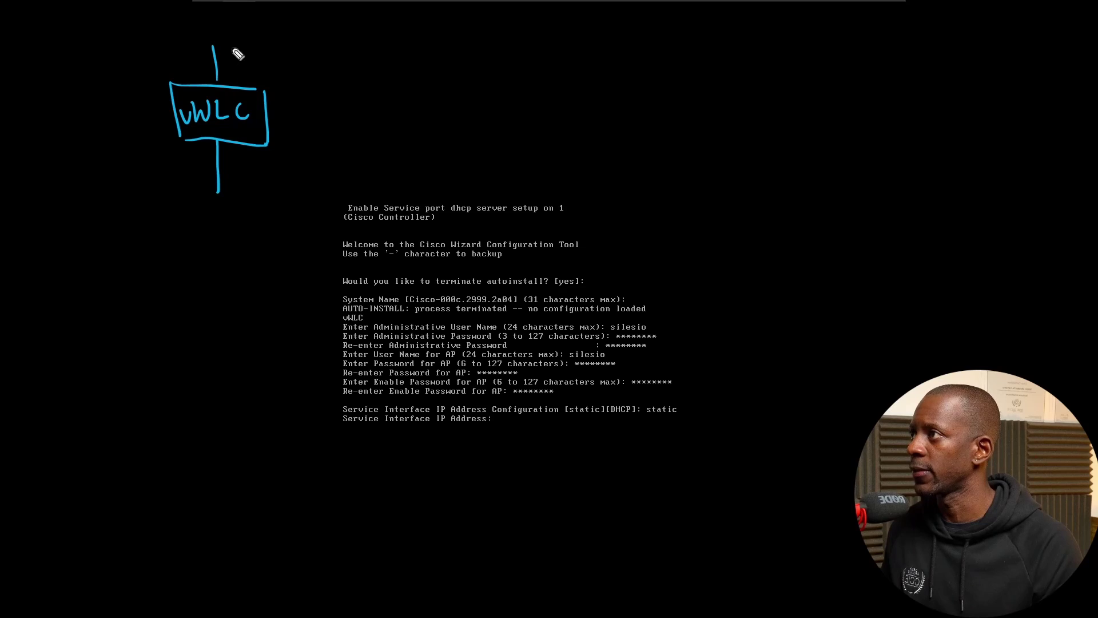
Label the upper connection line of the vWLC box SERVICE with the address 192.168.43.27.
mouse_move(244, 41)
left_mouse_down()
mouse_move(231, 57)
mouse_move(276, 41)
left_mouse_up()
mouse_move(269, 42)
left_mouse_down()
mouse_move(268, 56)
mouse_move(290, 45)
mouse_move(336, 54)
left_mouse_up()
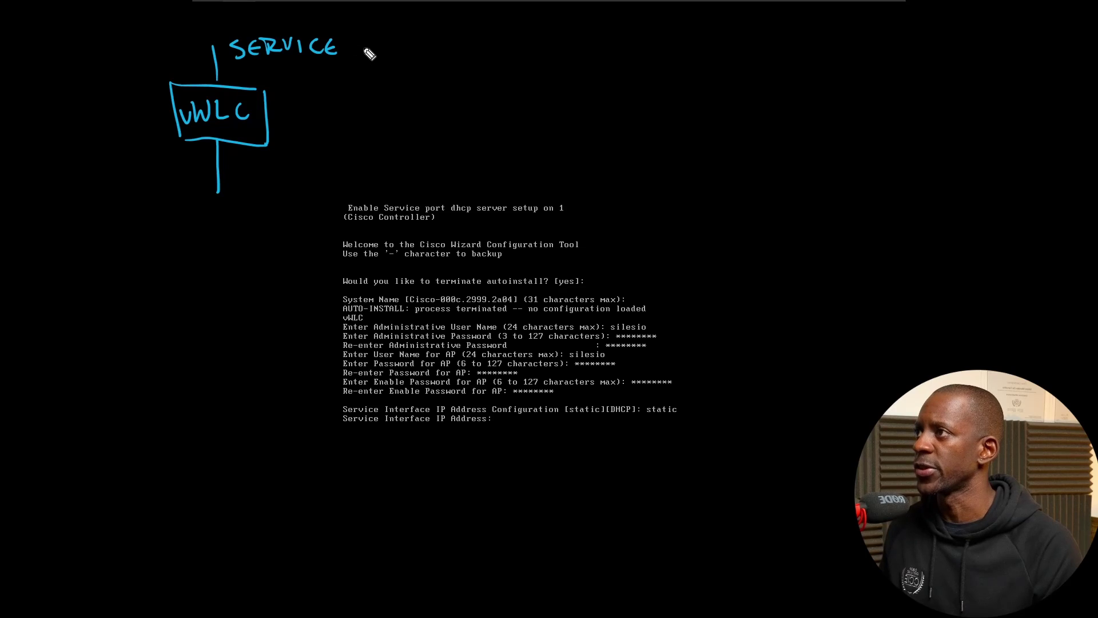
mouse_move(367, 39)
left_mouse_down()
mouse_move(371, 60)
mouse_move(500, 41)
mouse_move(554, 56)
left_mouse_up()
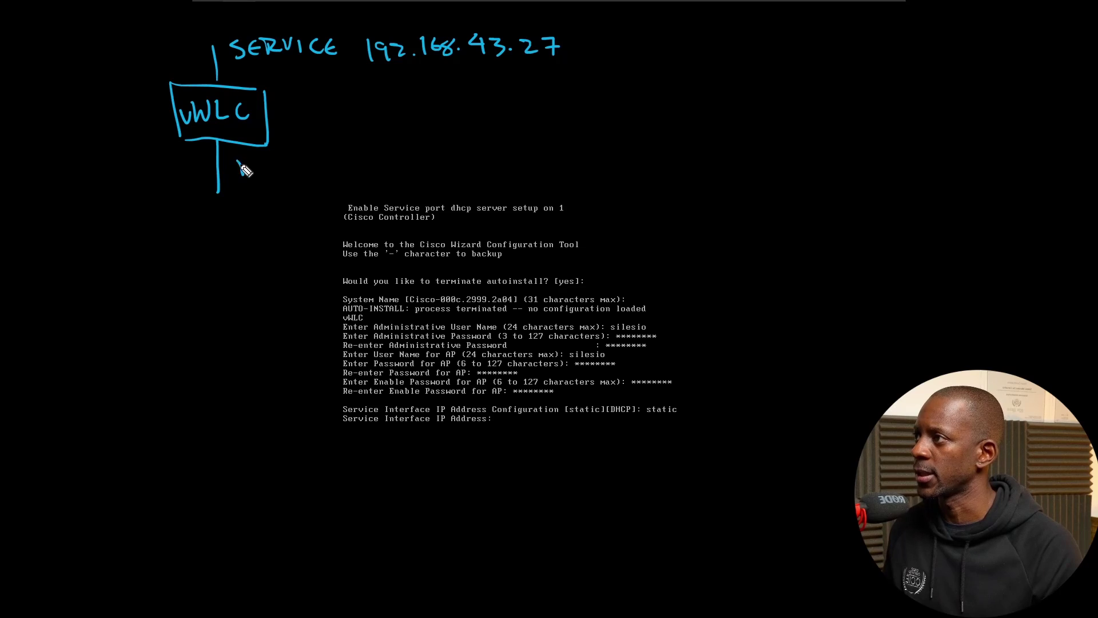
Label the vWLC's lower connection line MGMT with 192.168.2.27/24, and append /24 to the service address.
mouse_move(238, 160)
left_mouse_down()
mouse_move(318, 159)
mouse_move(319, 173)
left_mouse_up()
left_click_drag(311, 155, 427, 159)
left_click(413, 158)
mouse_move(443, 141)
left_mouse_down()
mouse_move(460, 156)
mouse_move(596, 157)
left_mouse_up()
left_click(468, 154)
left_click(496, 152)
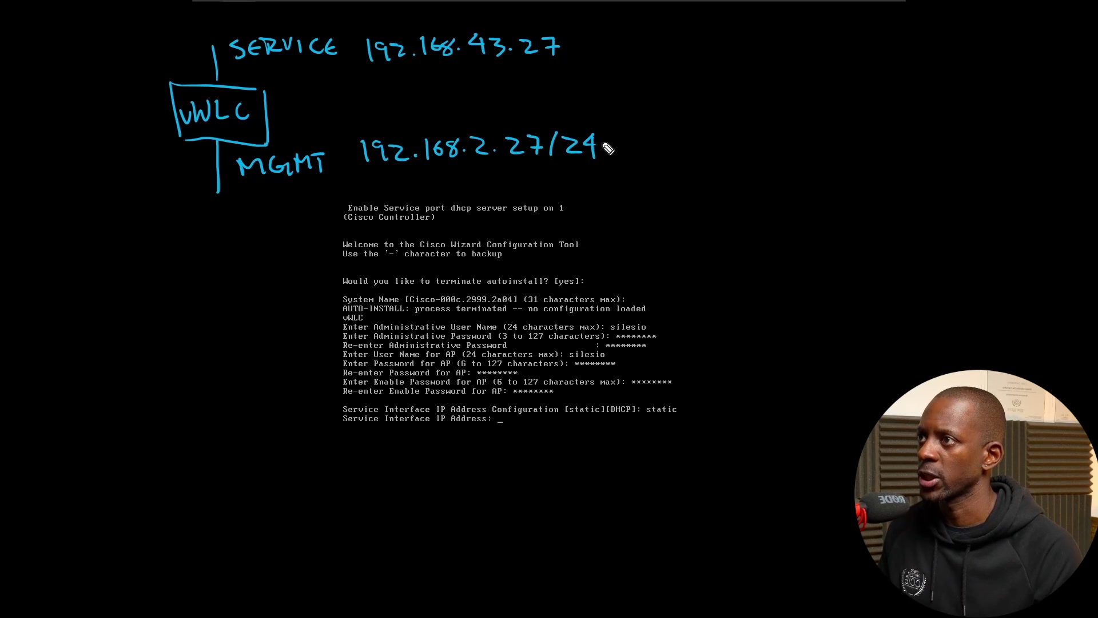
mouse_move(576, 33)
left_mouse_down()
mouse_move(569, 60)
mouse_move(626, 51)
mouse_move(619, 60)
left_mouse_up()
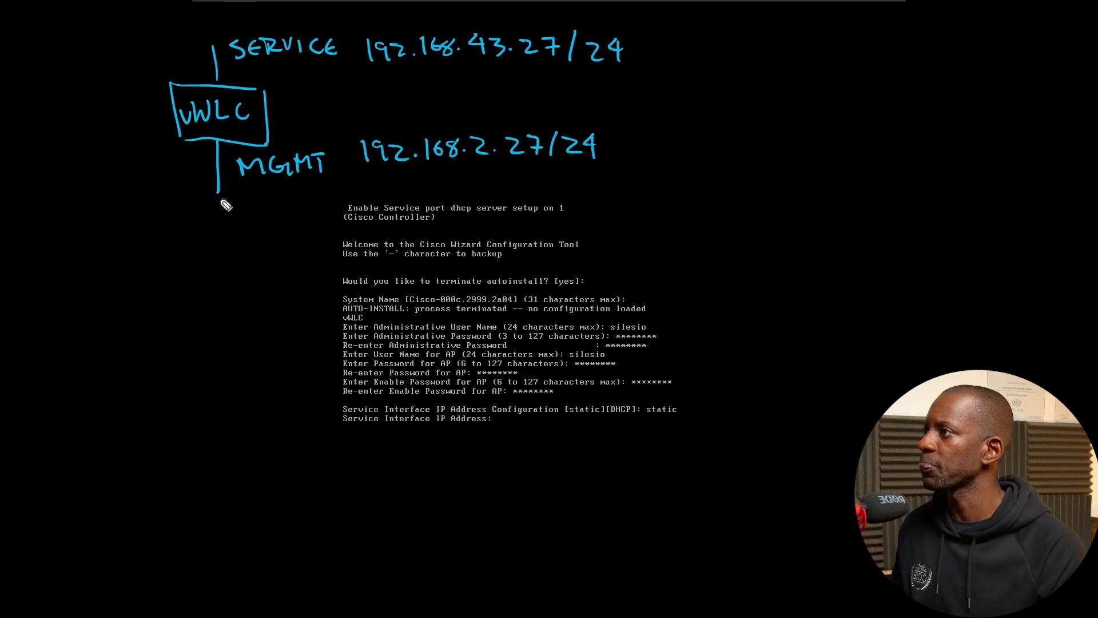
Draw a horizontal network segment under the MGMT line and attach a node labelled DHCP to it.
mouse_move(215, 184)
left_mouse_down()
mouse_move(215, 202)
mouse_move(118, 208)
mouse_move(130, 184)
left_mouse_up()
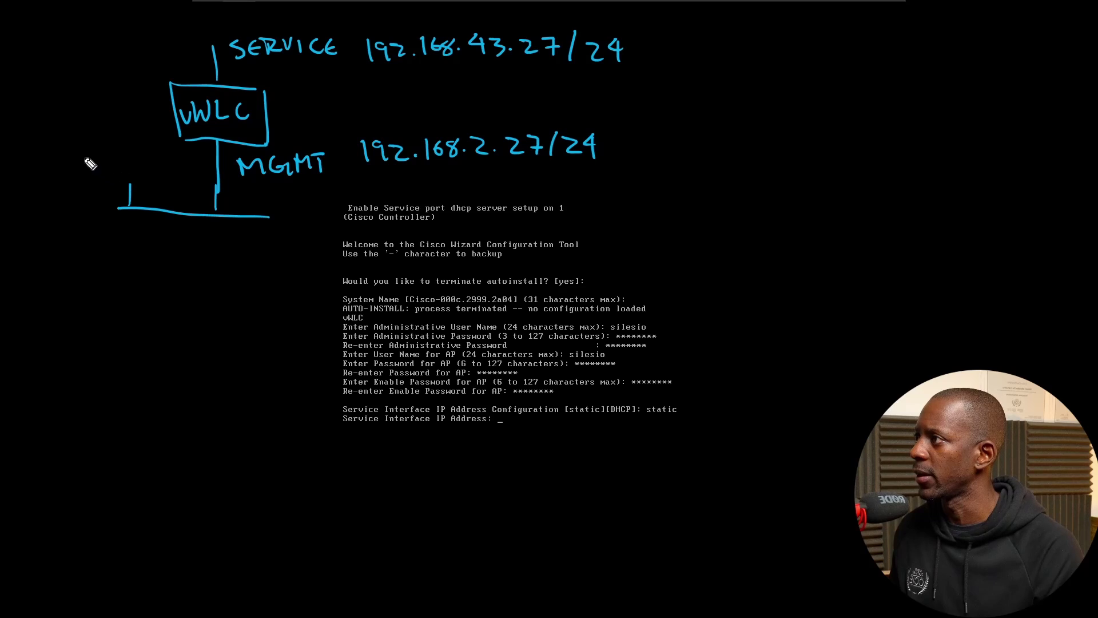
left_click_drag(81, 149, 81, 171)
mouse_move(81, 150)
left_mouse_down()
mouse_move(86, 170)
mouse_move(114, 169)
left_mouse_up()
mouse_move(119, 150)
left_mouse_down()
mouse_move(127, 166)
mouse_move(94, 170)
mouse_move(135, 163)
left_mouse_up()
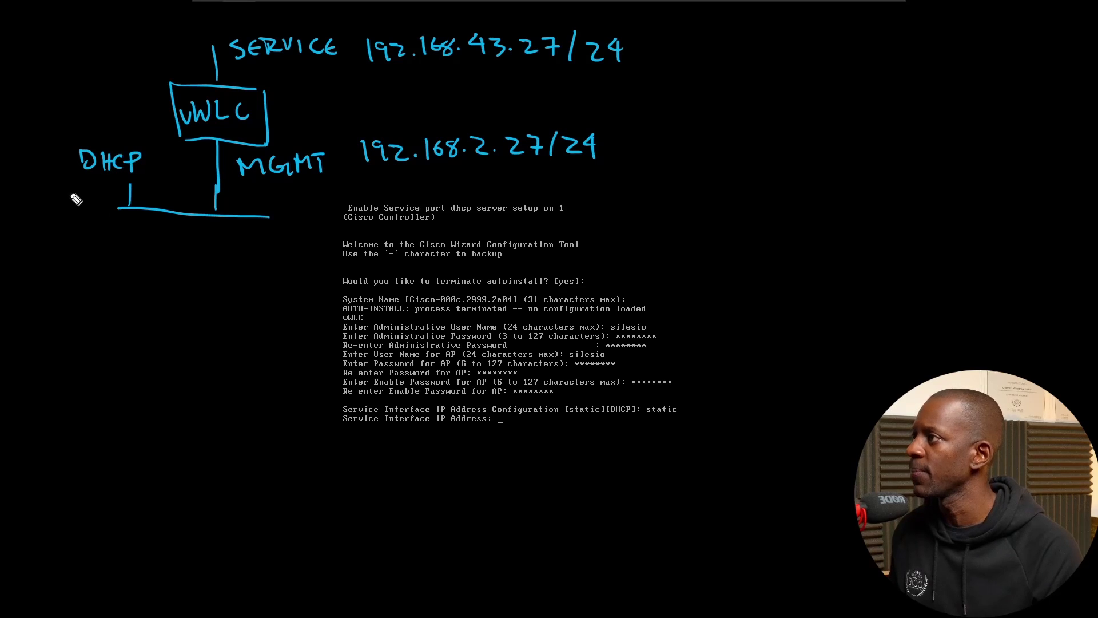
Draw a box labelled AP connected below the network segment, with a short line extending beneath it.
left_click_drag(140, 209, 137, 257)
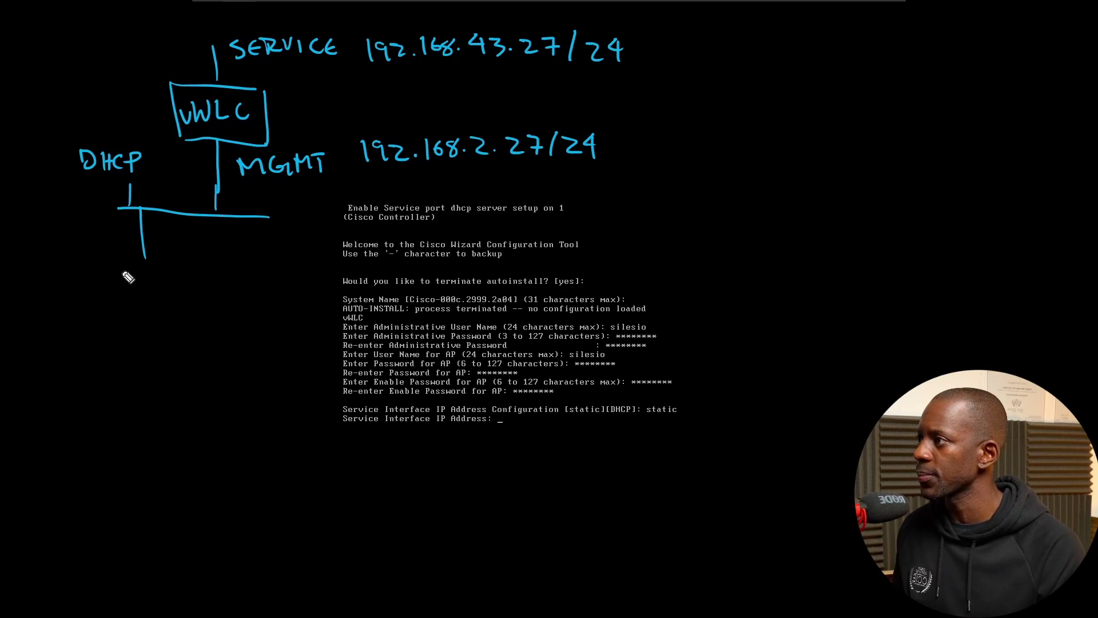
mouse_move(128, 278)
left_mouse_down()
mouse_move(108, 277)
mouse_move(135, 284)
left_mouse_up()
mouse_move(155, 260)
left_mouse_down()
mouse_move(156, 286)
mouse_move(89, 298)
mouse_move(75, 256)
mouse_move(81, 297)
mouse_move(117, 341)
left_mouse_up()
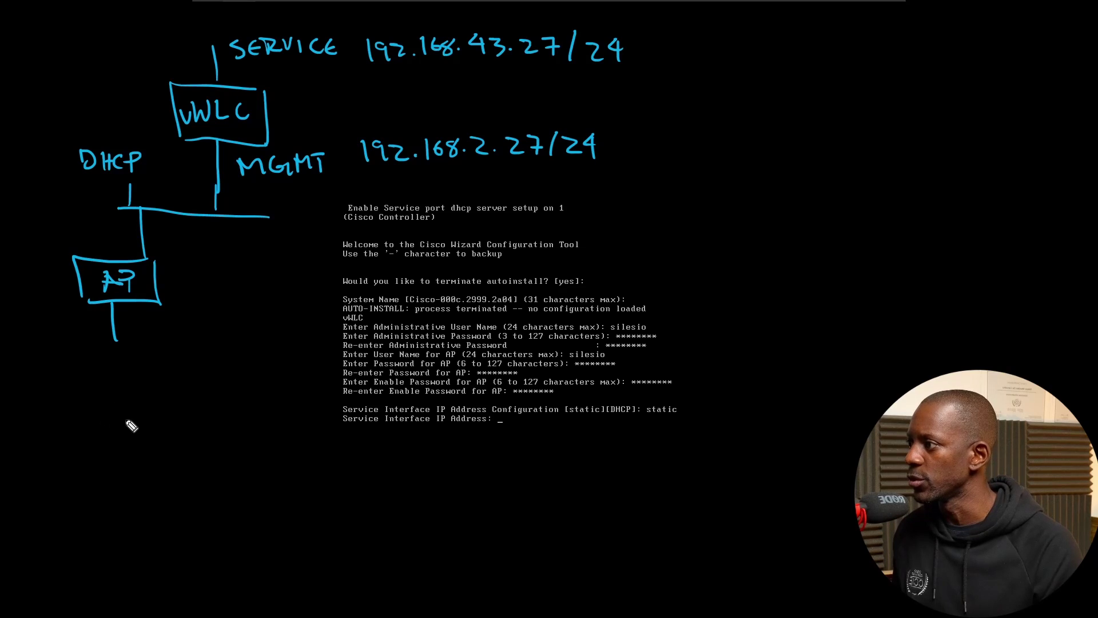
Sketch a laptop client below the AP, with wireless signal marks between the two.
mouse_move(146, 411)
left_mouse_down()
mouse_move(147, 431)
mouse_move(101, 440)
mouse_move(82, 400)
left_mouse_up()
mouse_move(86, 401)
left_mouse_down()
mouse_move(87, 436)
mouse_move(144, 468)
mouse_move(89, 463)
left_mouse_up()
mouse_move(81, 466)
left_mouse_down()
mouse_move(143, 469)
mouse_move(135, 447)
left_mouse_up()
mouse_move(95, 459)
left_mouse_down()
mouse_move(138, 456)
mouse_move(103, 464)
mouse_move(121, 463)
left_mouse_up()
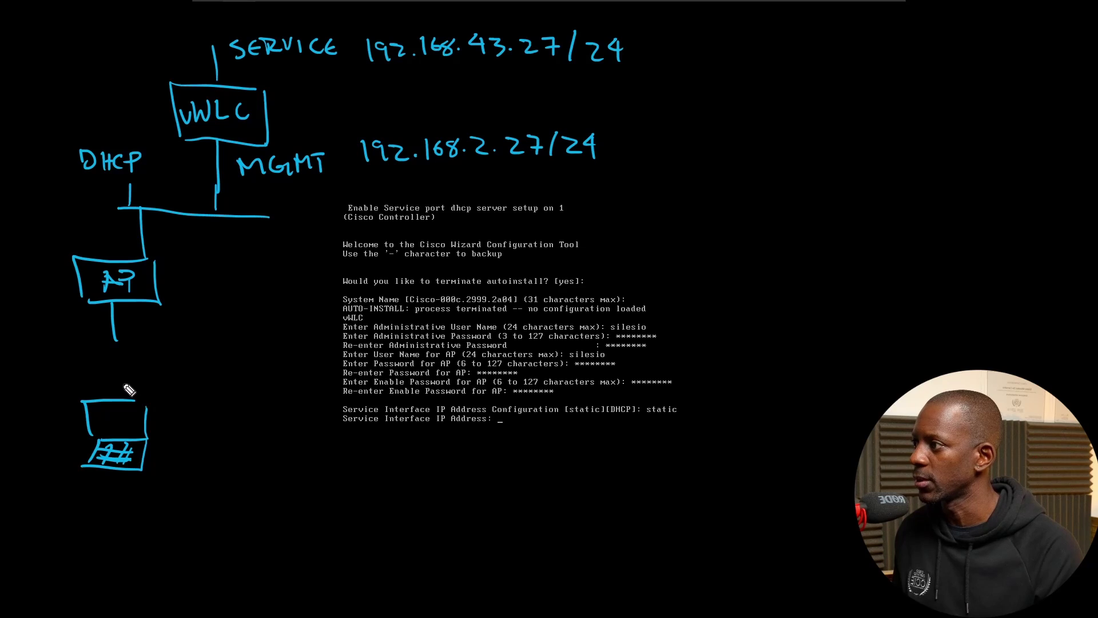
mouse_move(124, 379)
left_mouse_down()
mouse_move(124, 395)
mouse_move(124, 358)
mouse_move(128, 377)
left_mouse_up()
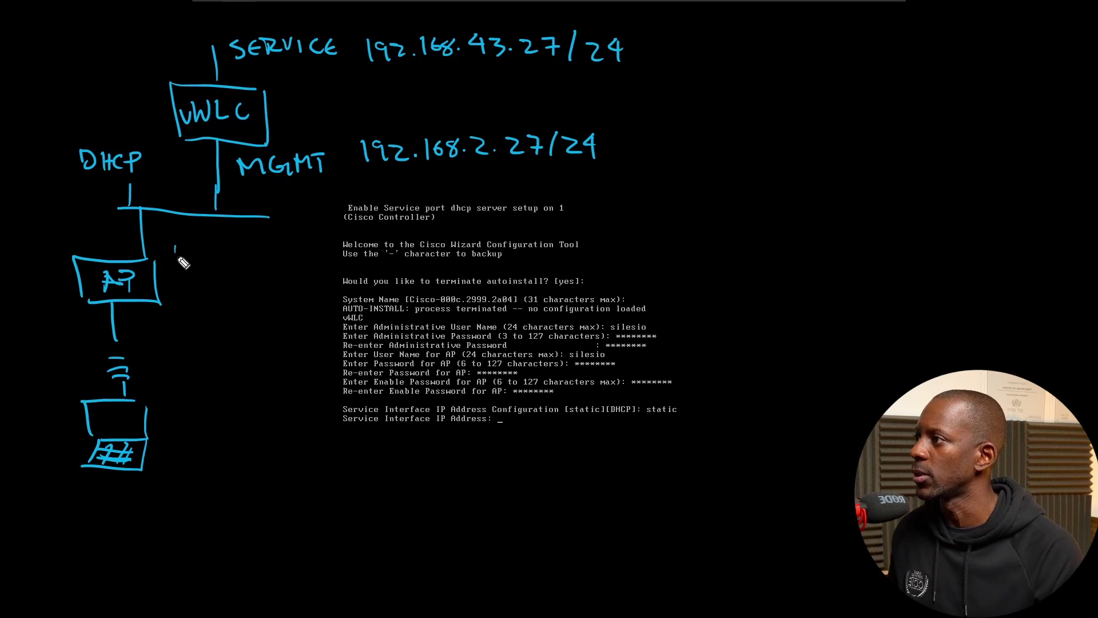
Write 192.168.2.0/24 and the range 100-199 beside the AP box, then clear the sketch from the screen.
mouse_move(176, 248)
left_mouse_down()
mouse_move(177, 266)
mouse_move(209, 263)
left_mouse_up()
mouse_move(214, 245)
left_mouse_down()
mouse_move(215, 260)
mouse_move(239, 247)
mouse_move(248, 257)
mouse_move(326, 255)
mouse_move(322, 264)
left_mouse_up()
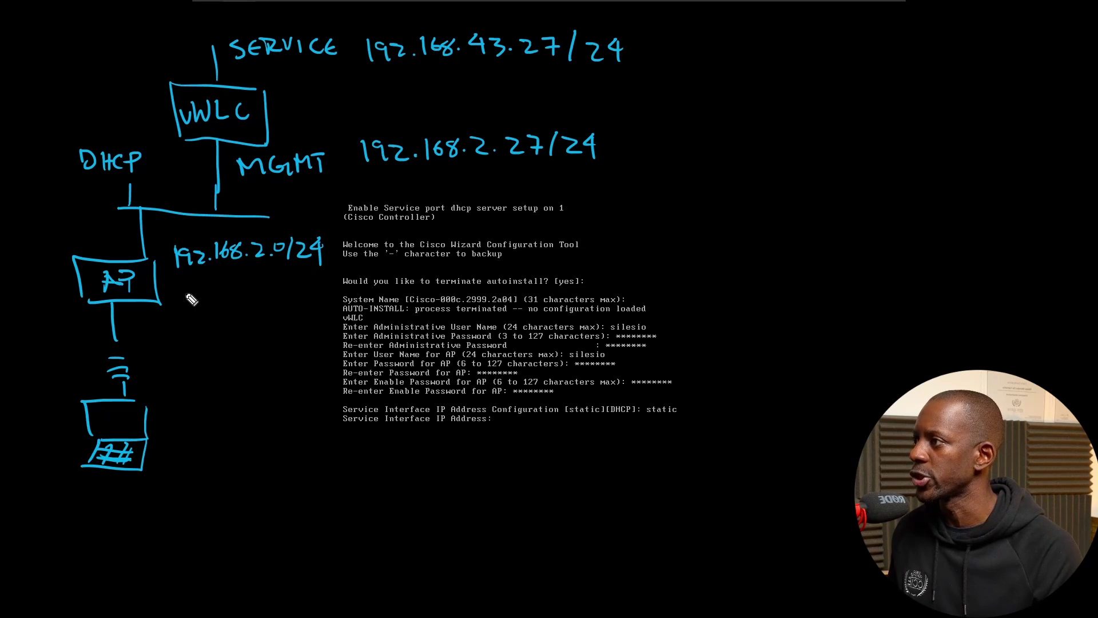
mouse_move(183, 291)
left_mouse_down()
mouse_move(188, 307)
mouse_move(198, 288)
mouse_move(262, 299)
left_mouse_up()
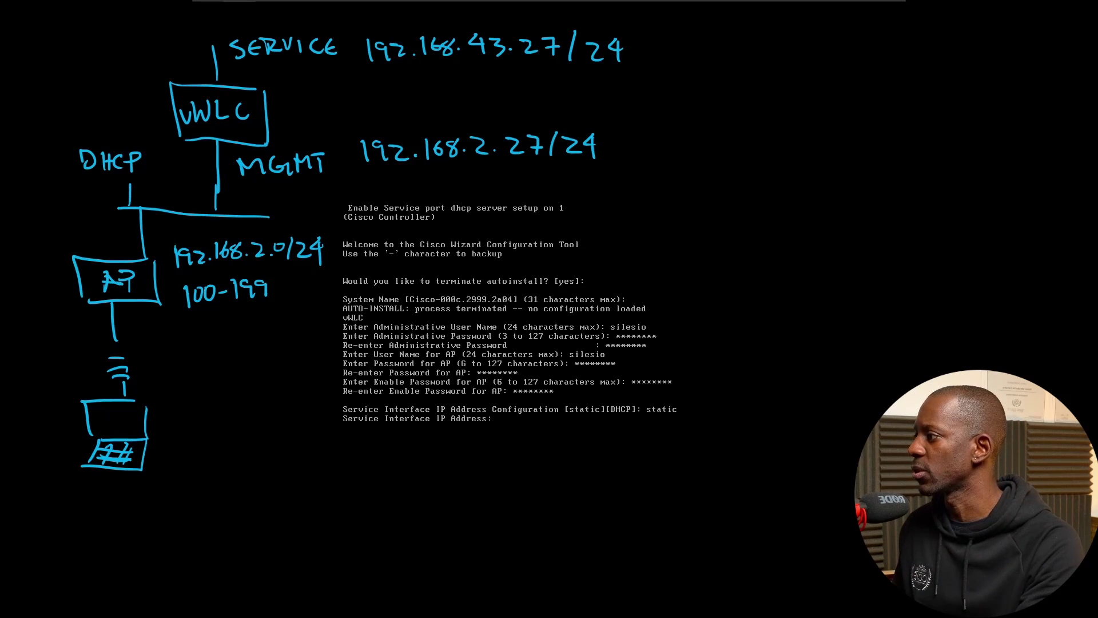
key("Escape")
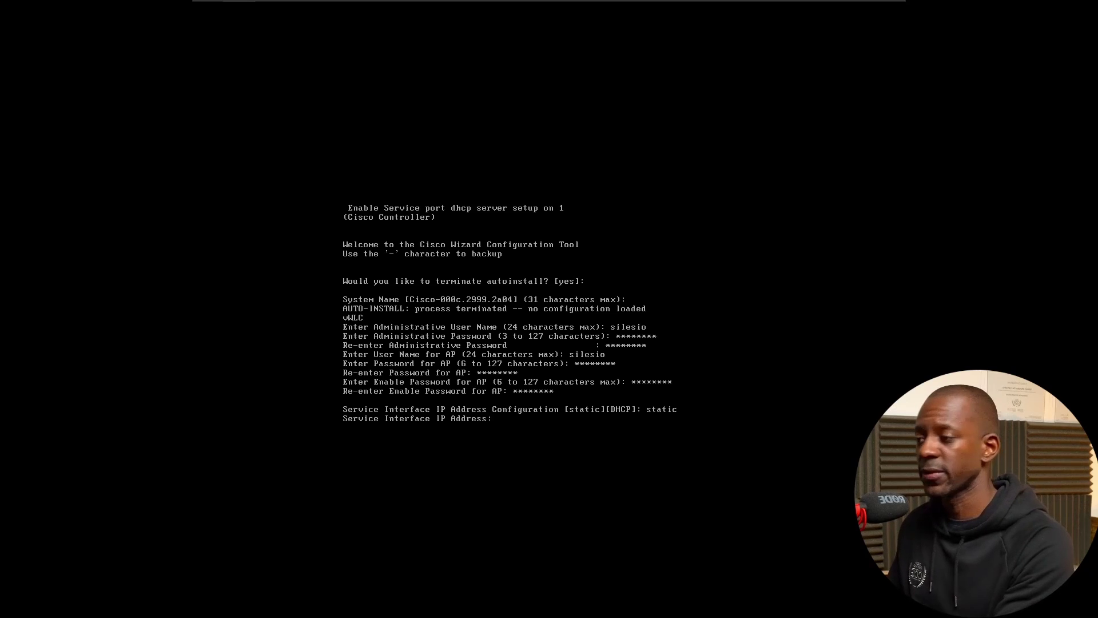
Set the service interface IP address to 192.168.43.27 with netmask 255.255.255.0.
type("8.43.2")
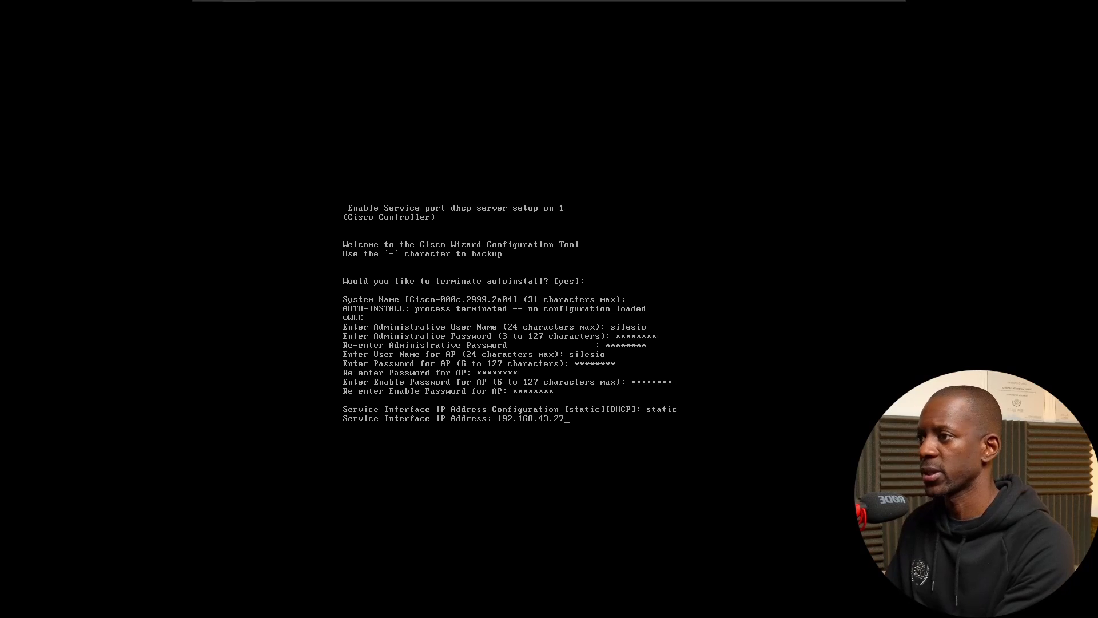
type("7")
key("Return")
type("255.255.")
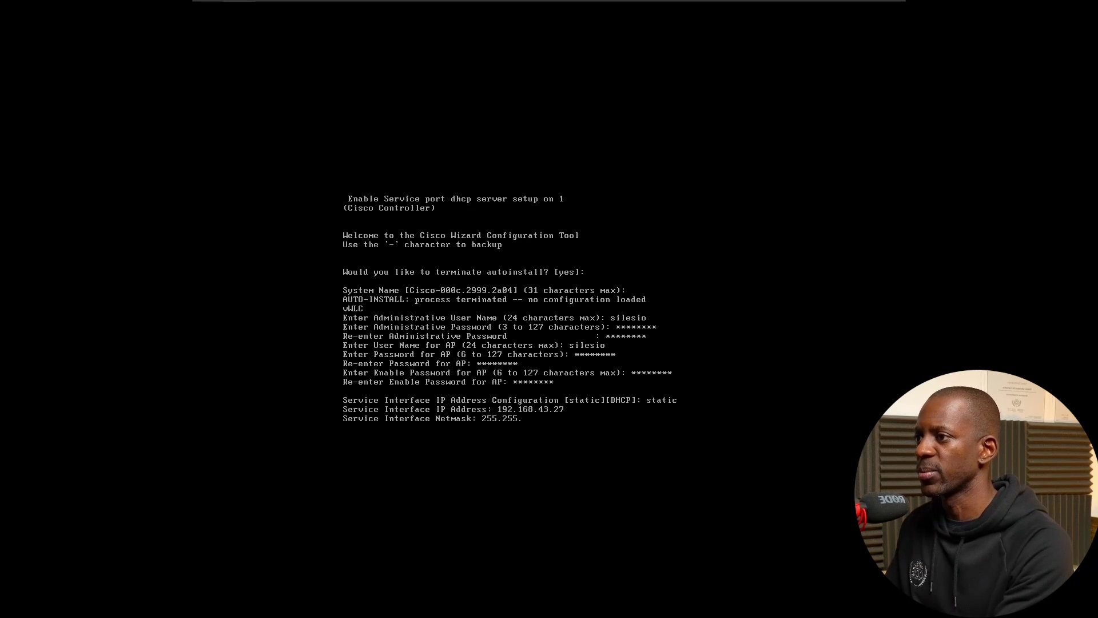
type("255.0")
key("Return")
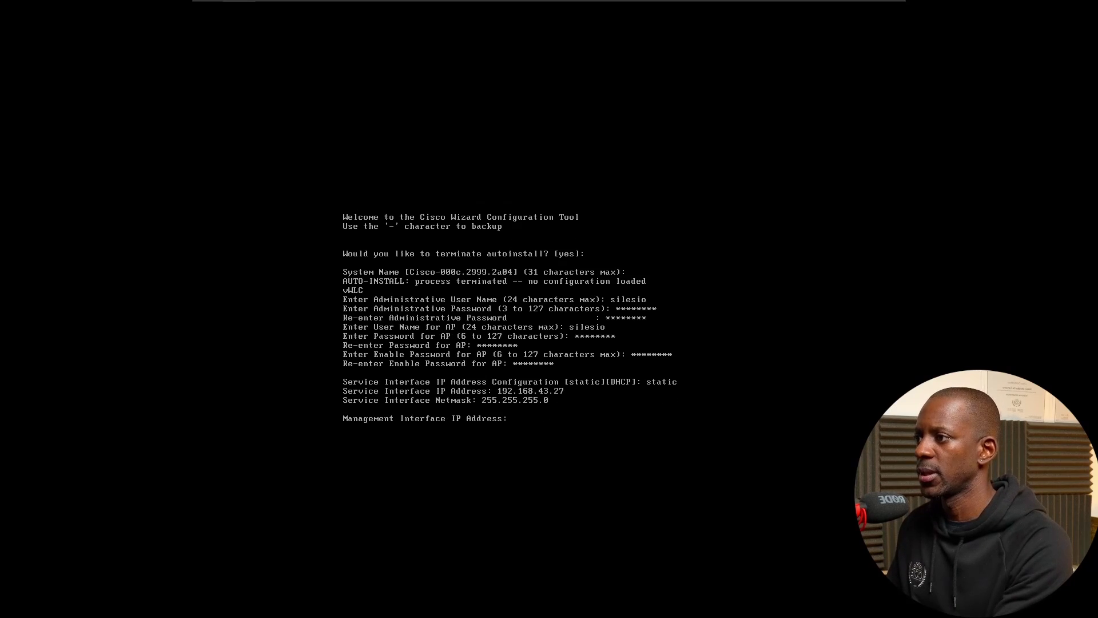
Set the management interface IP address to 192.168.2.27 with netmask 255.255.255.0.
type("192.1")
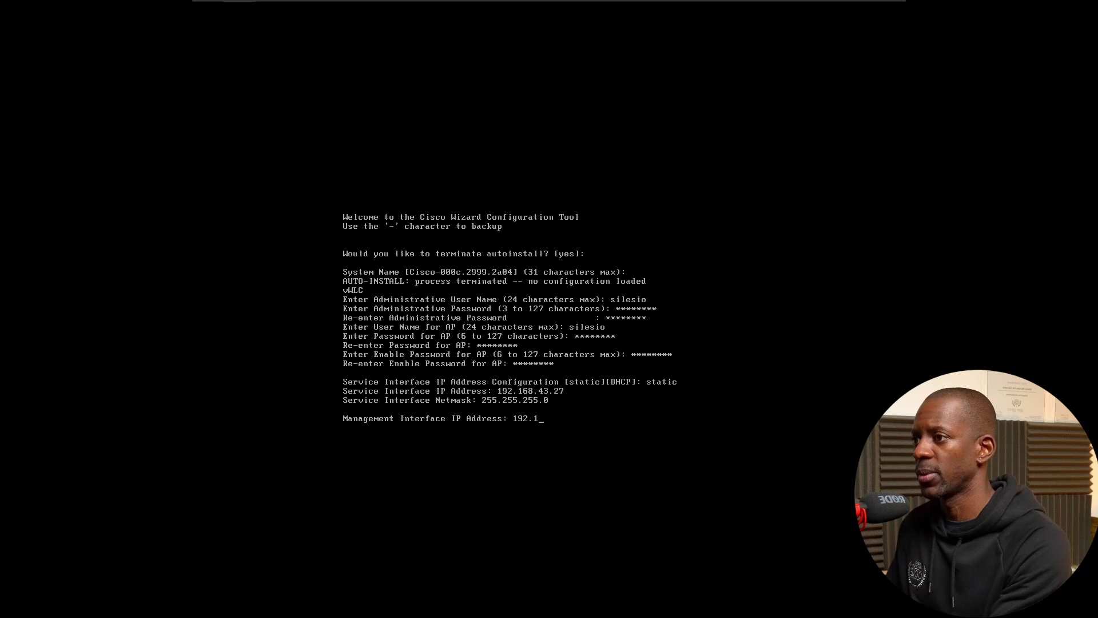
type("68.2")
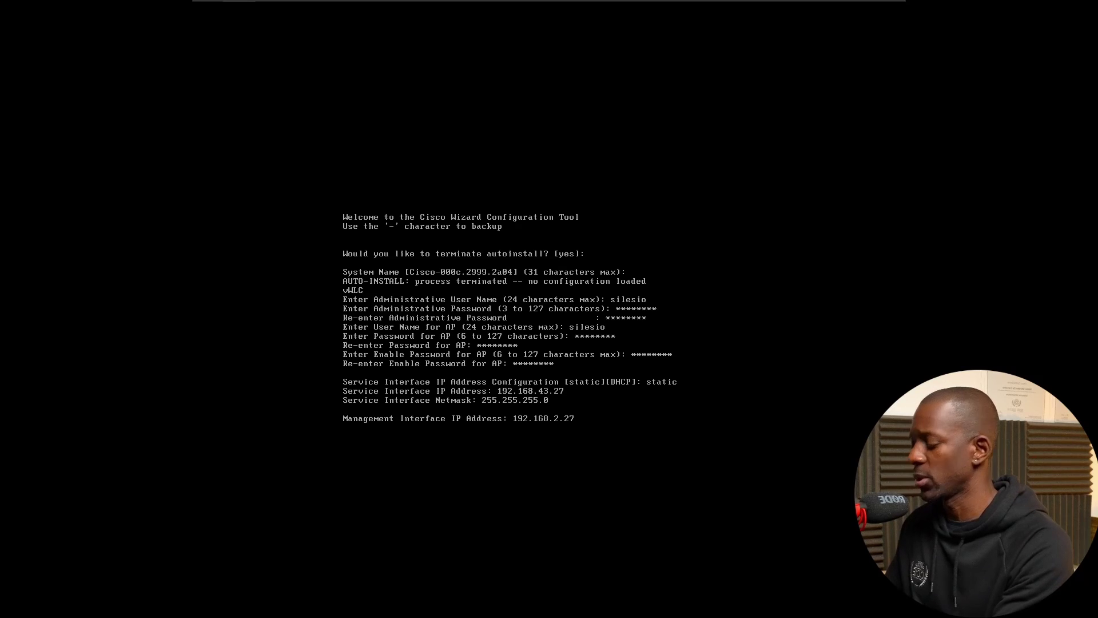
type(".27")
key("Return")
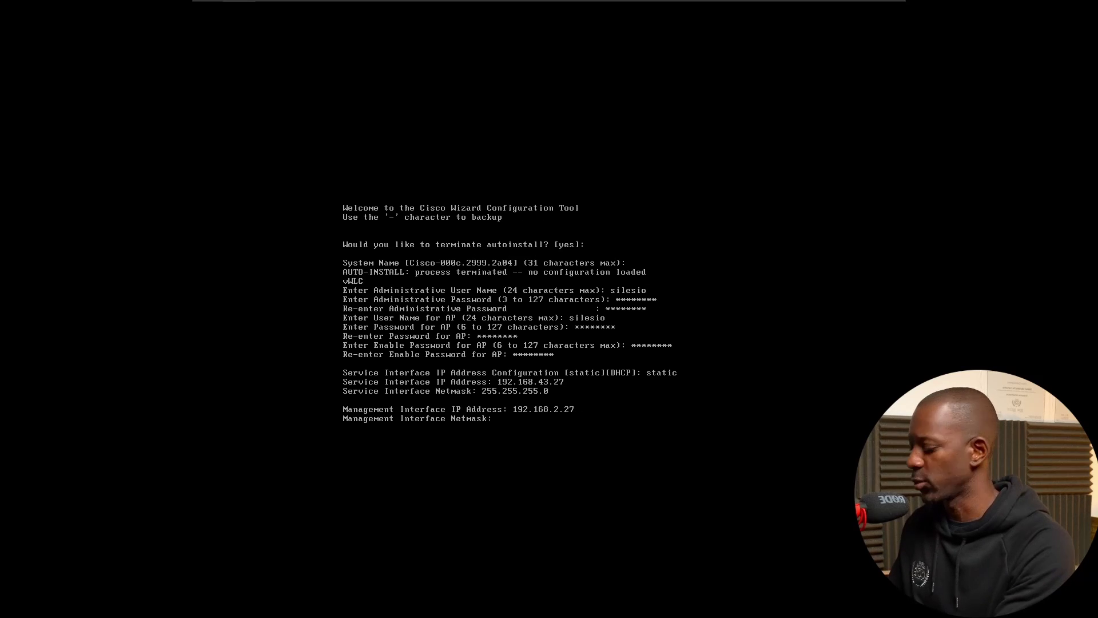
type("255.255.255.0")
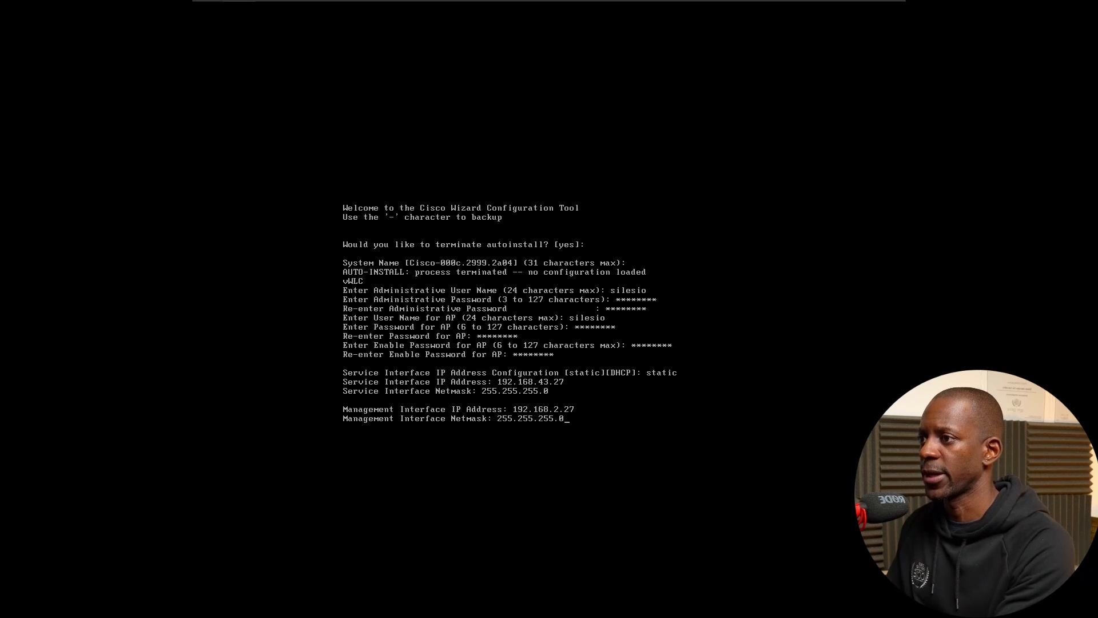
key("Return")
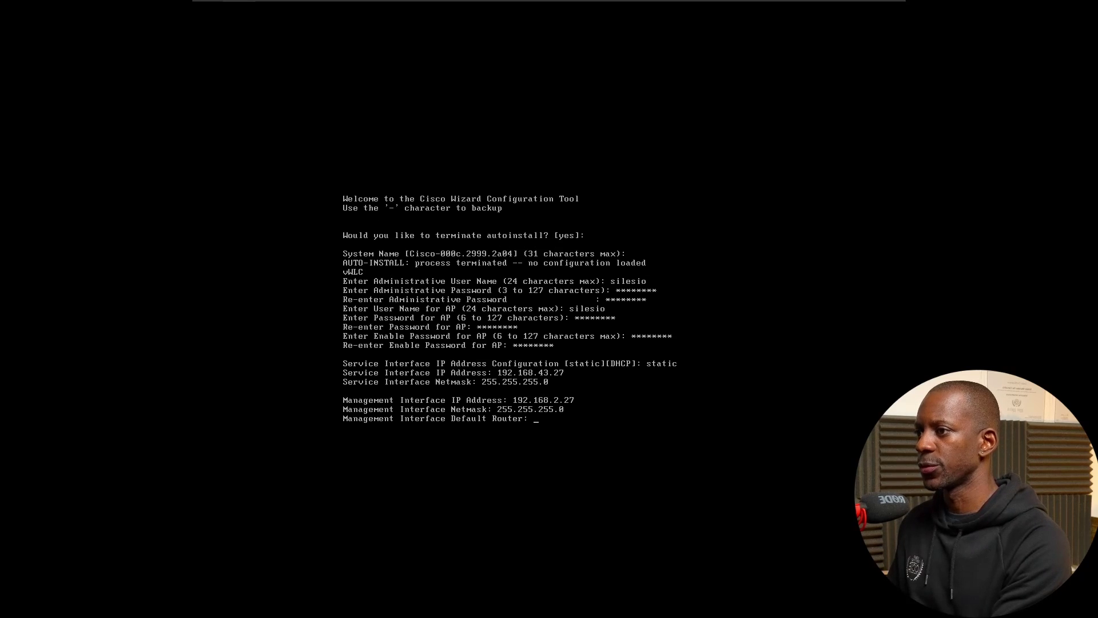
Set the management interface's default router to 192.168.2.1 and port number to 1, leaving the VLAN identifier blank.
type("192.168.2.")
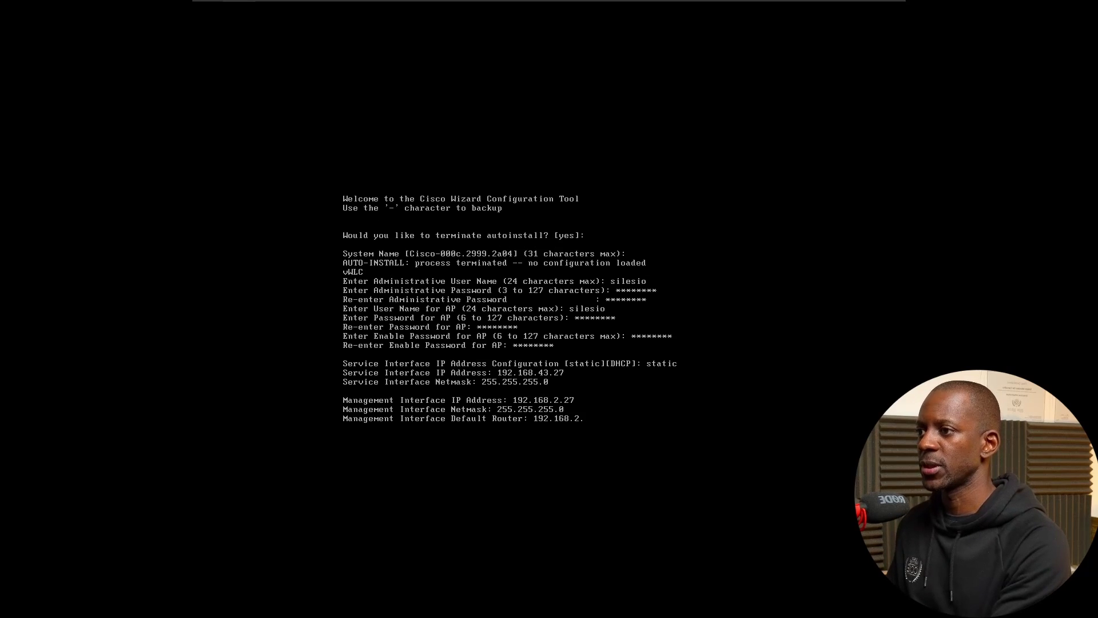
type("1")
key("Return")
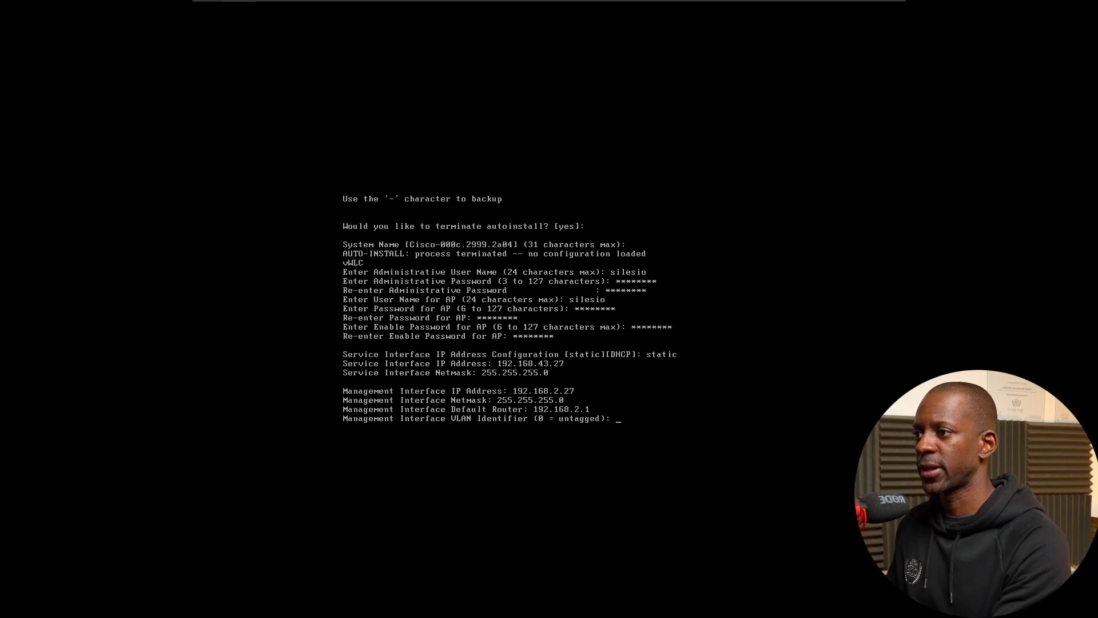
key("Return")
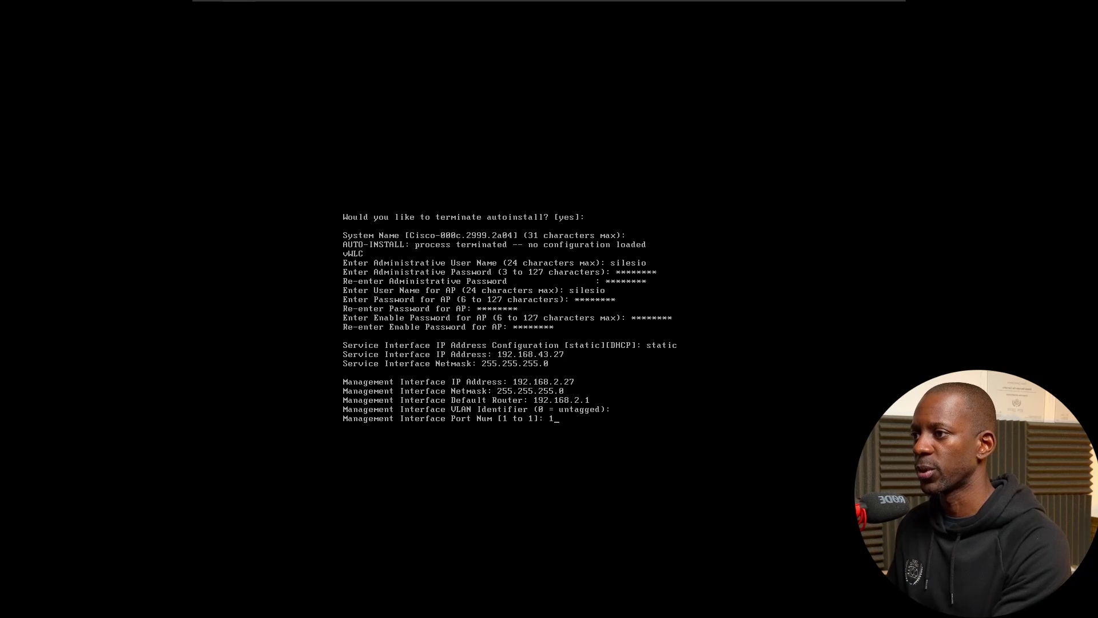
key("Return")
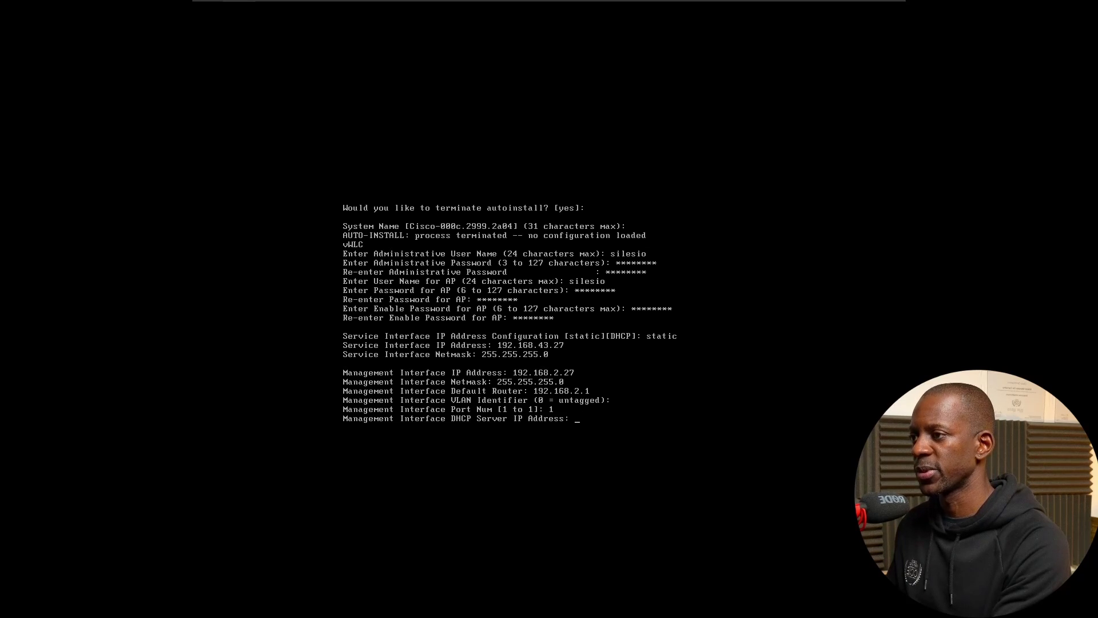
Set the management DHCP server address to 192.168.2.1 and the virtual gateway address to 1.1.1.1.
type("192.168.2.1")
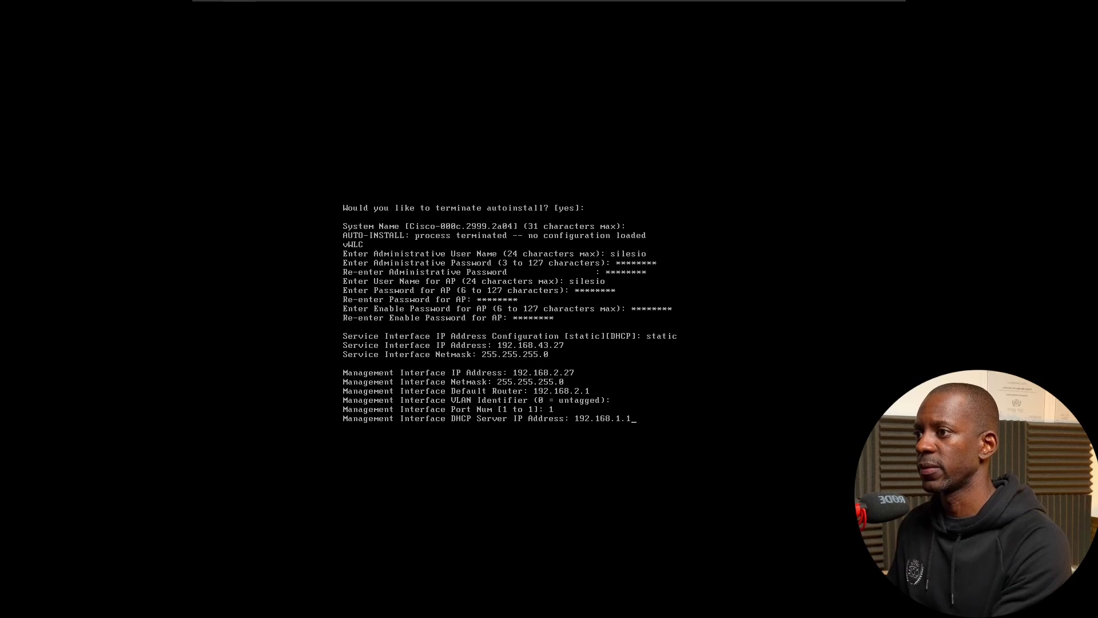
key("Return")
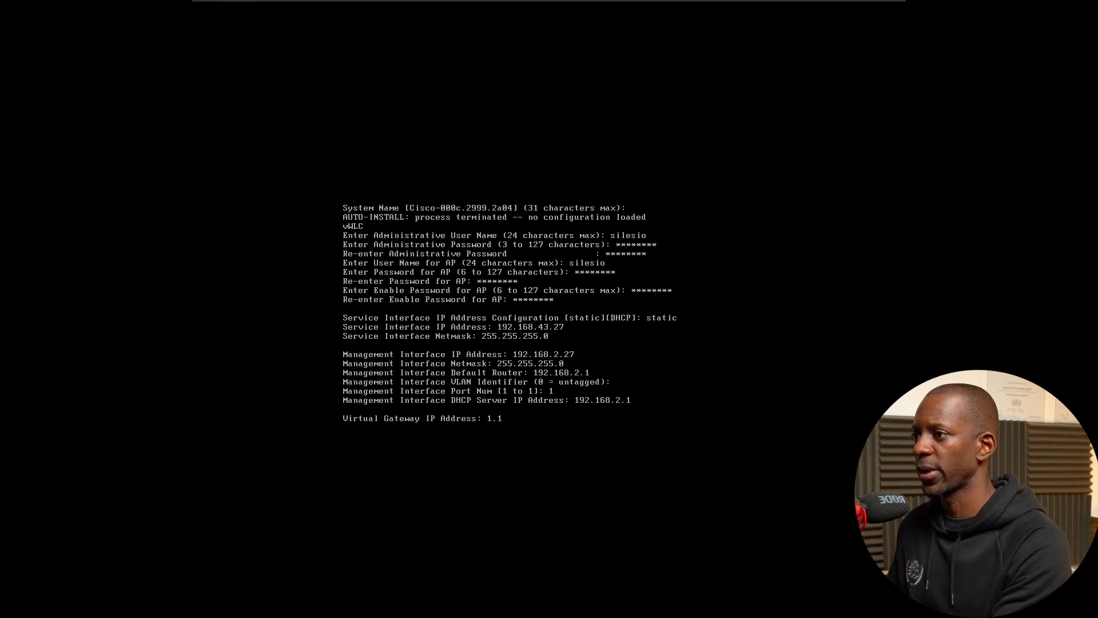
key("Return")
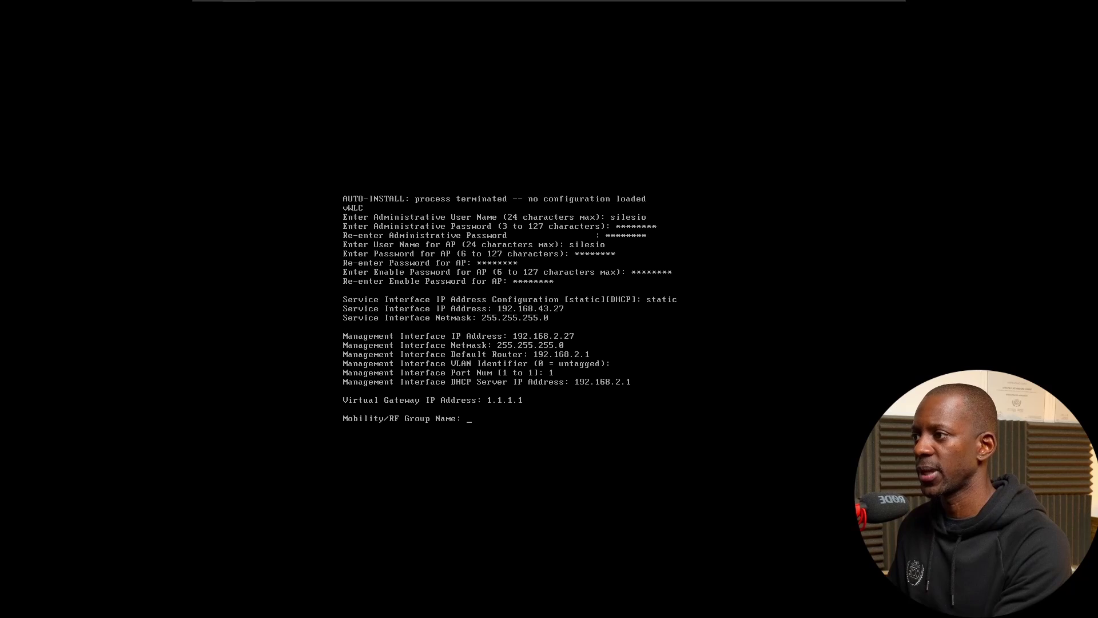
Set the Mobility/RF group name to MobilityGroup.
type("Mobil")
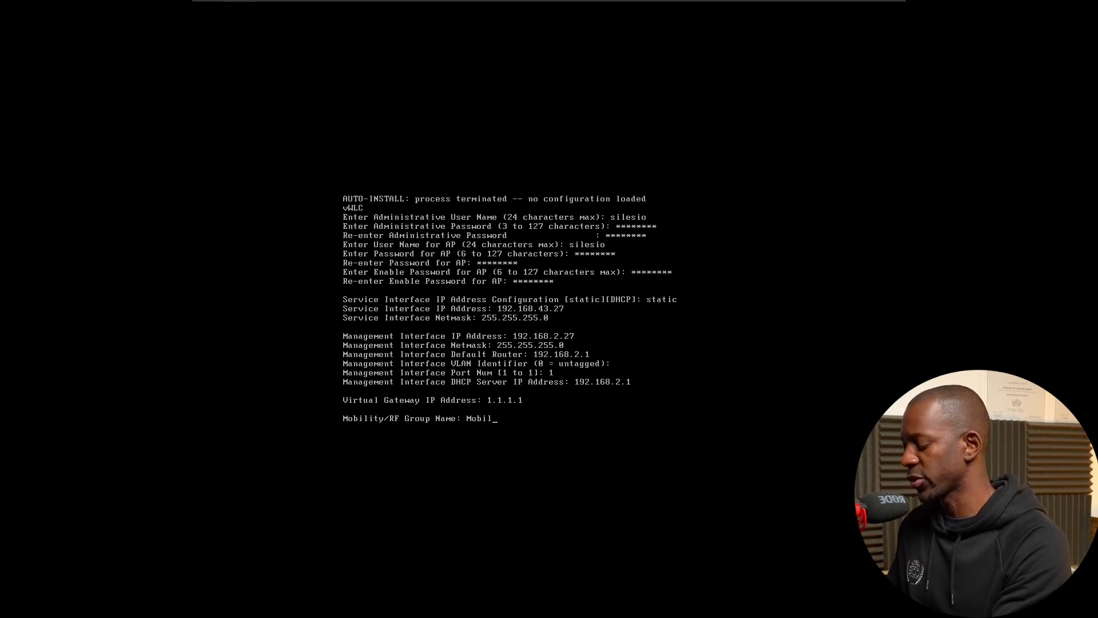
type("ityN")
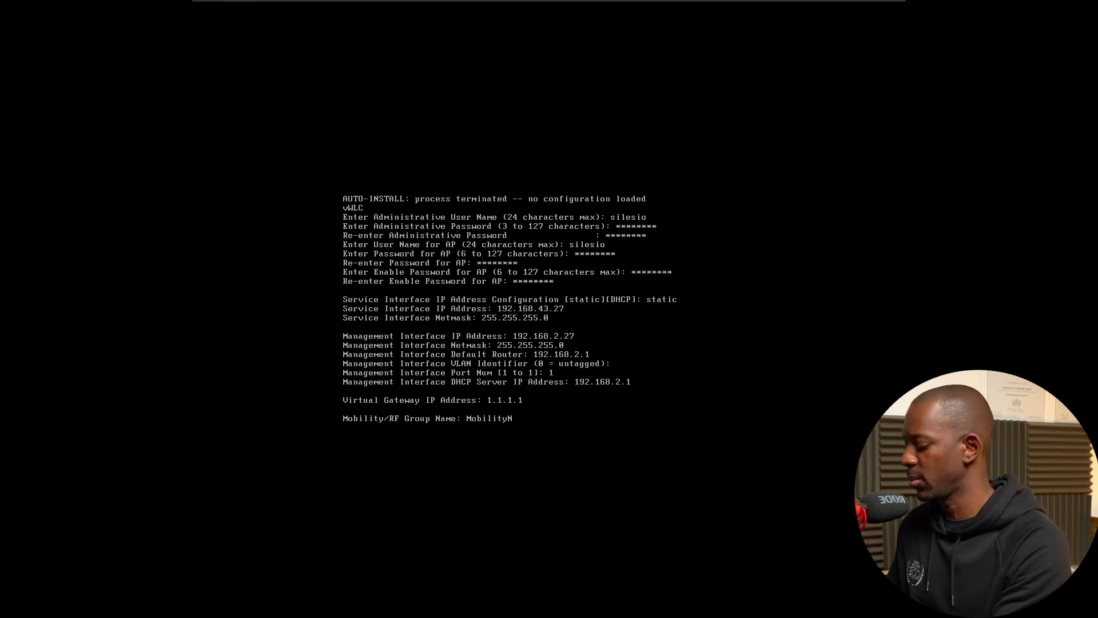
key("BackSpace")
type("Grou")
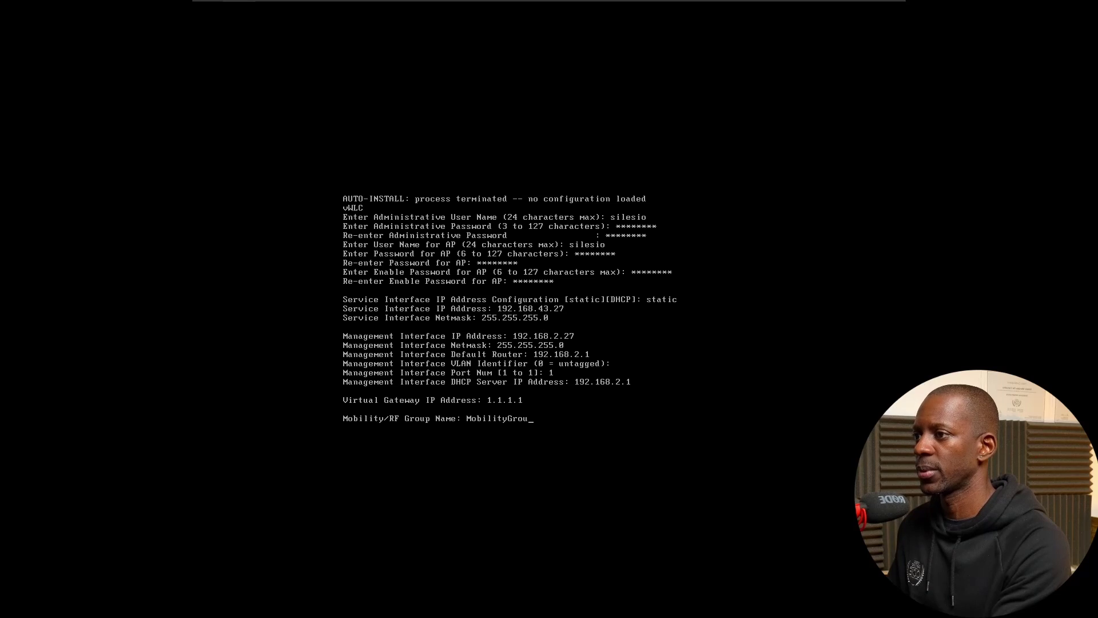
type("p")
key("Return")
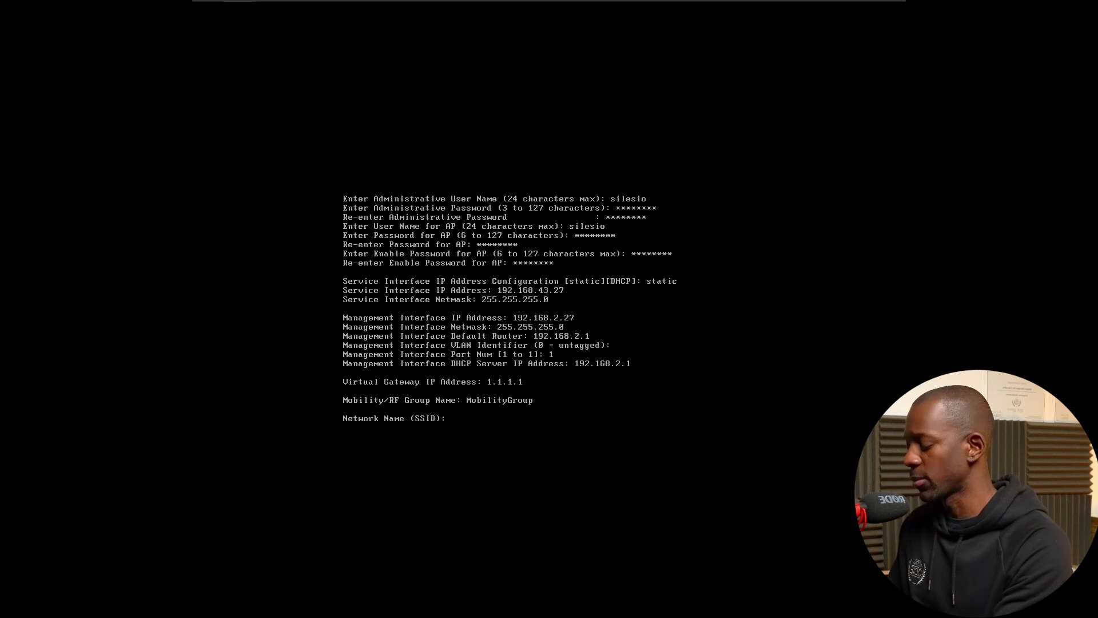
Set the network name (SSID) to CCIE_WIFI and accept the default answers for DHCP bridging mode and static IP addresses.
type("CCIE")
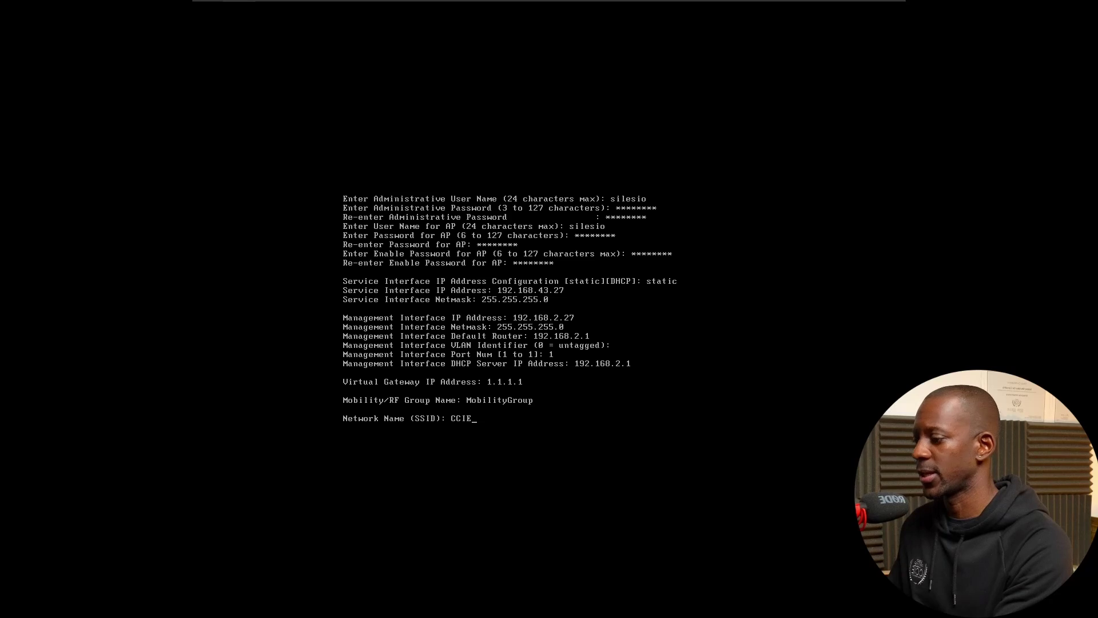
type("_WIF")
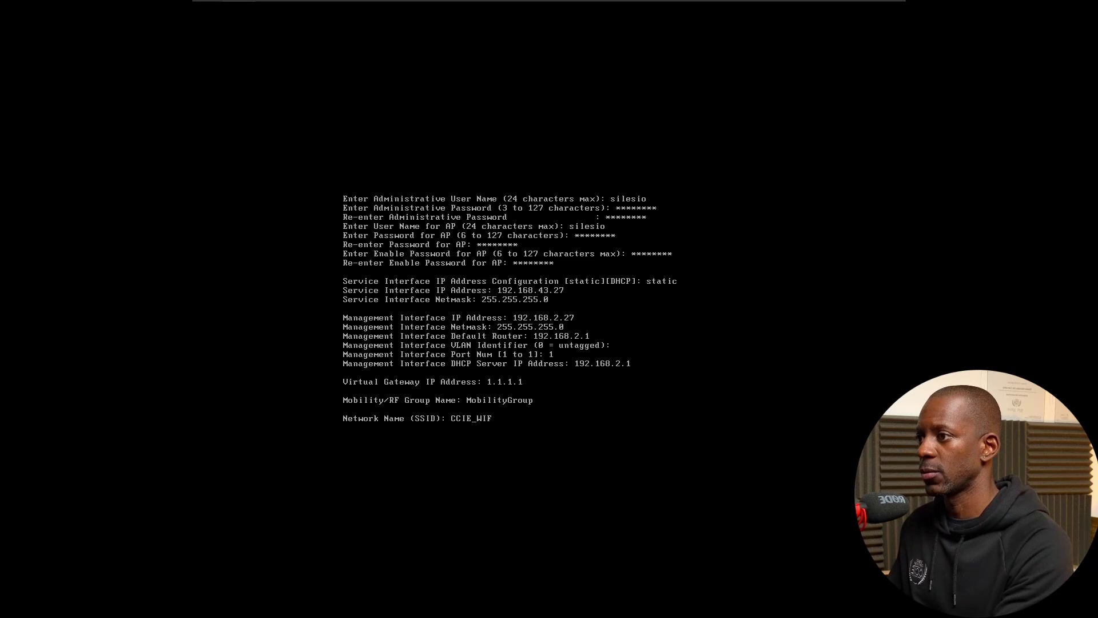
type("I")
key("Return")
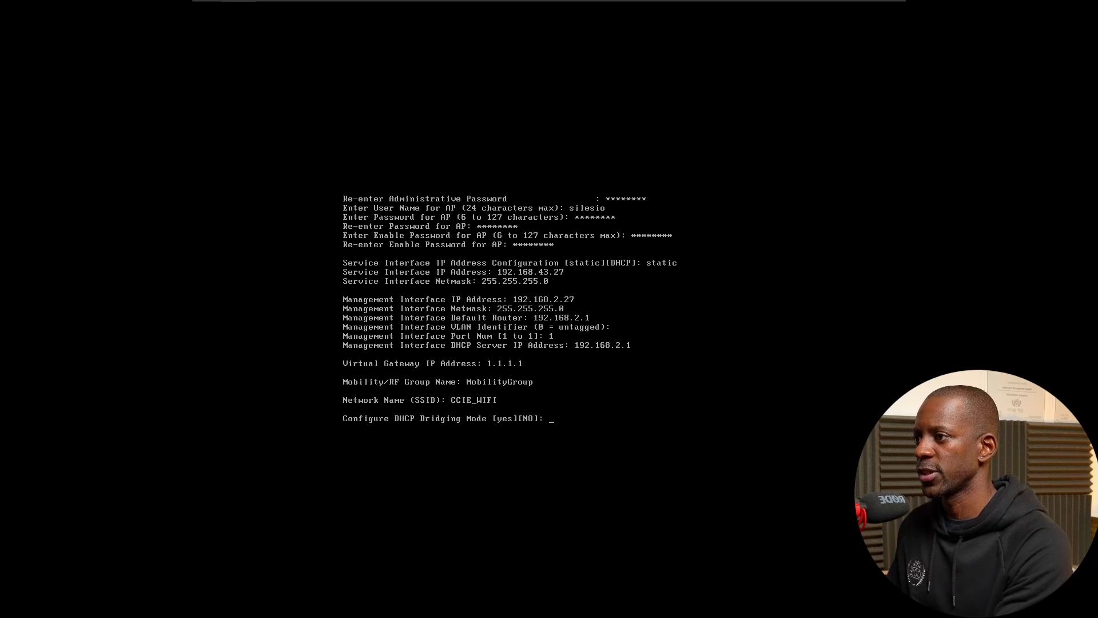
key("Return")
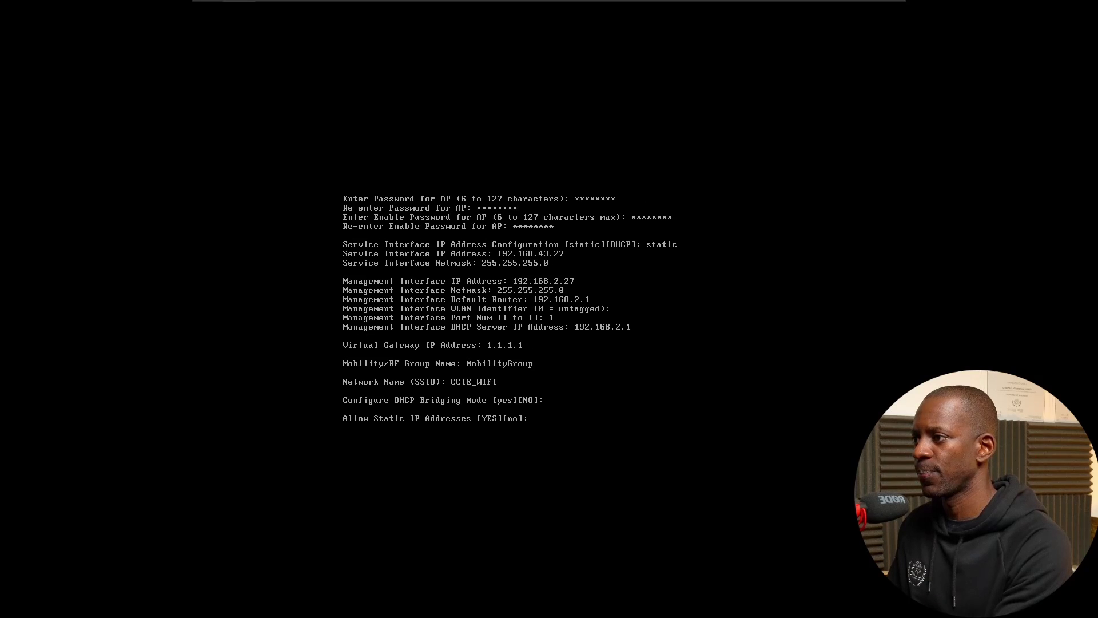
key("Return")
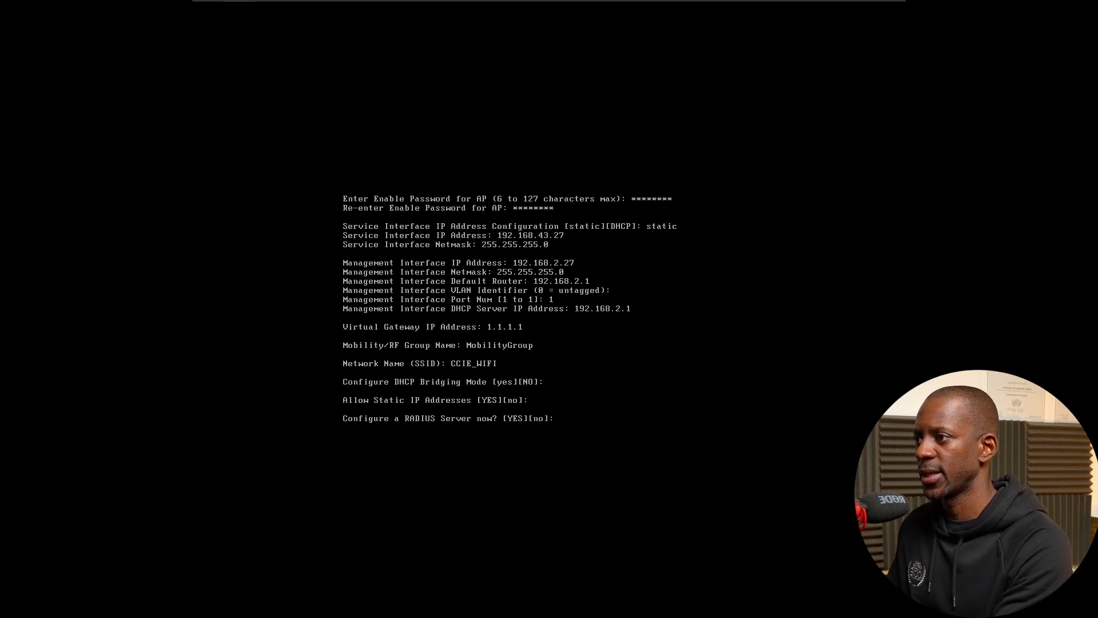
Answer no to configuring a RADIUS server and set the country code to PT.
type("n")
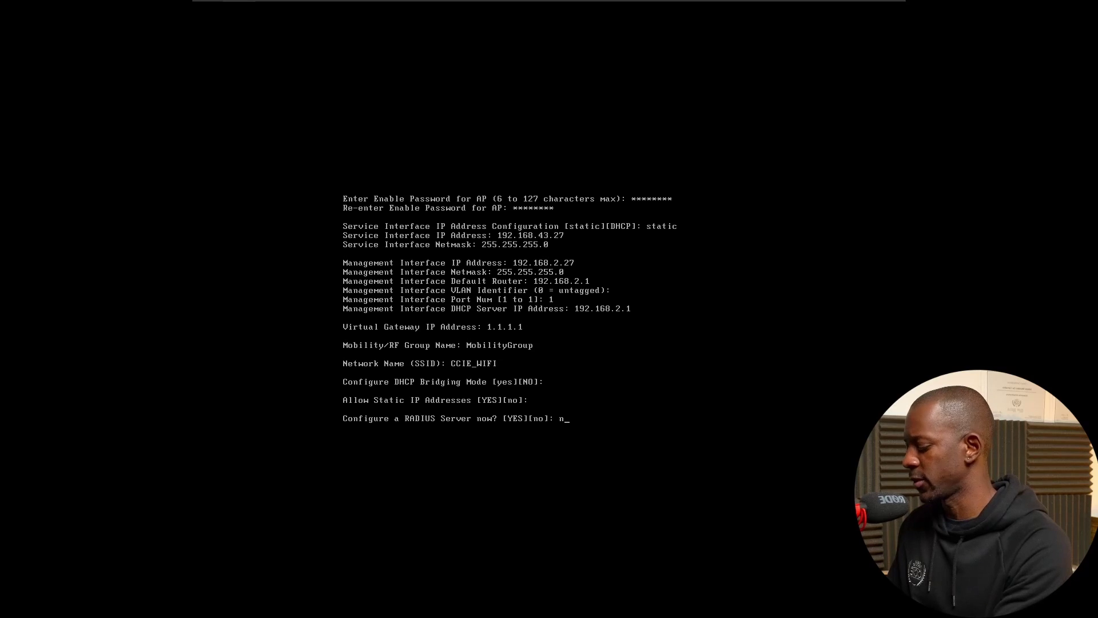
type("o")
key("Return")
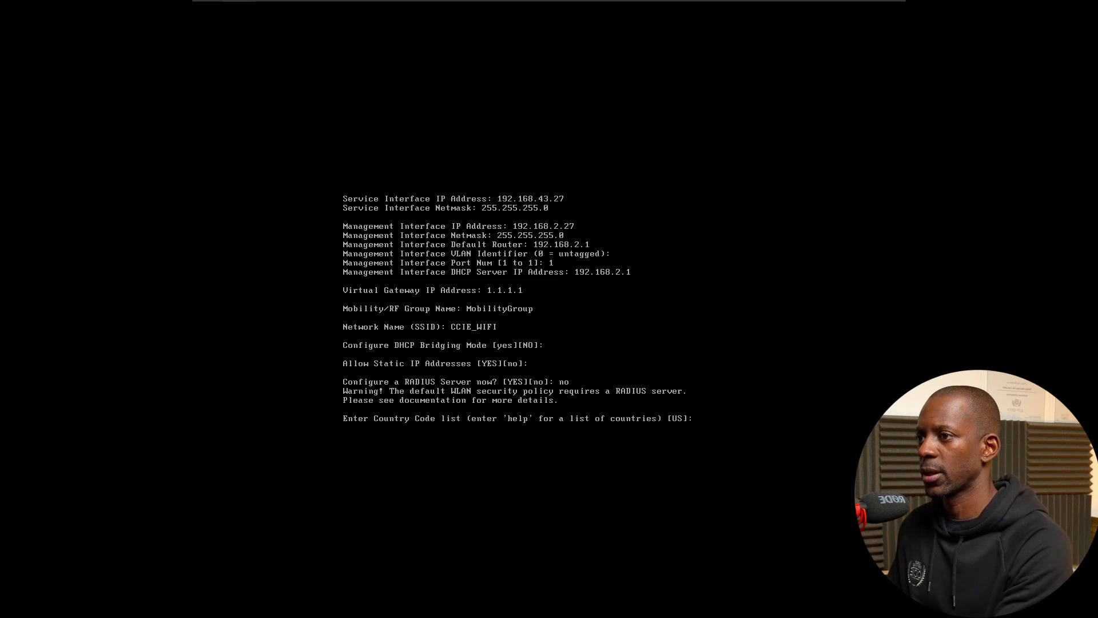
type("PT")
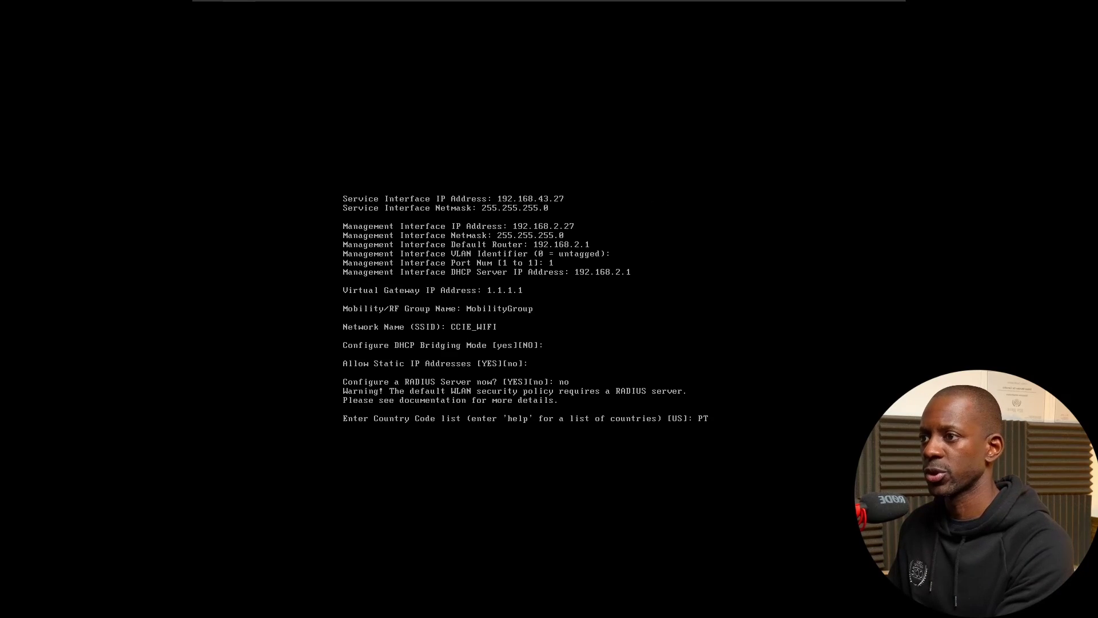
key("Return")
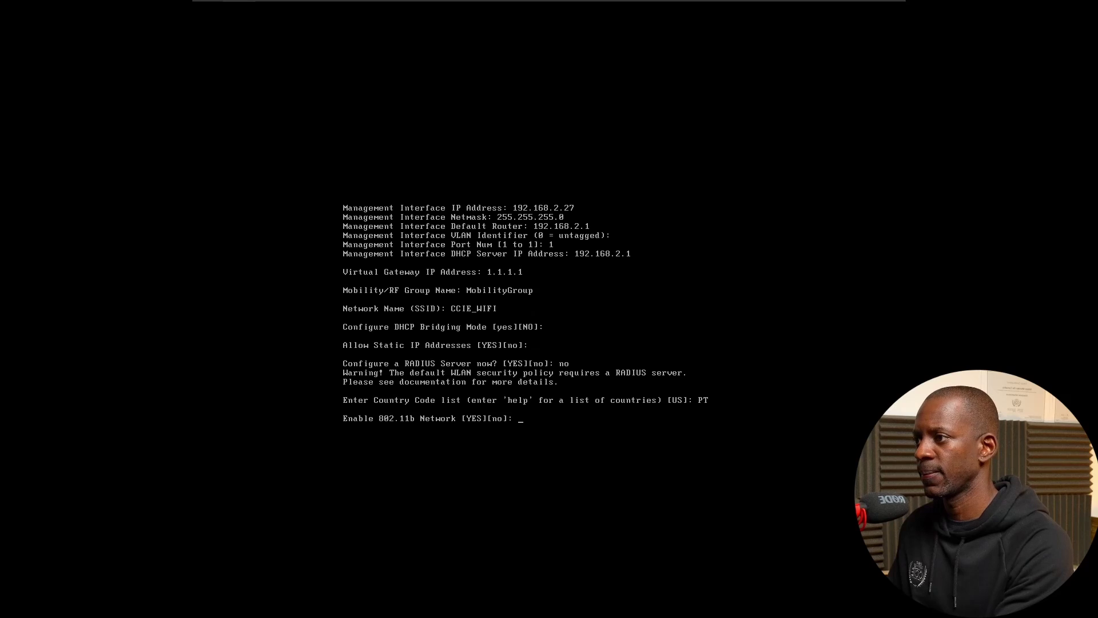
Accept the default yes for the 802.11b, 802.11a and 802.11g networks and Auto-RF, and answer no to configuring an NTP server.
key("Return")
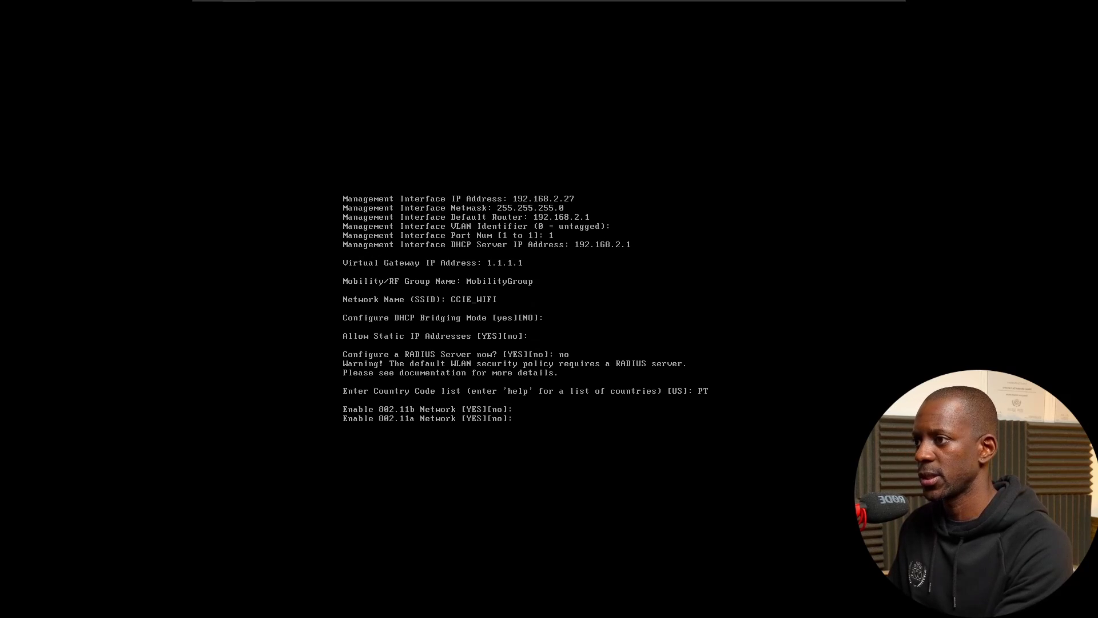
key("Return")
key("Return")
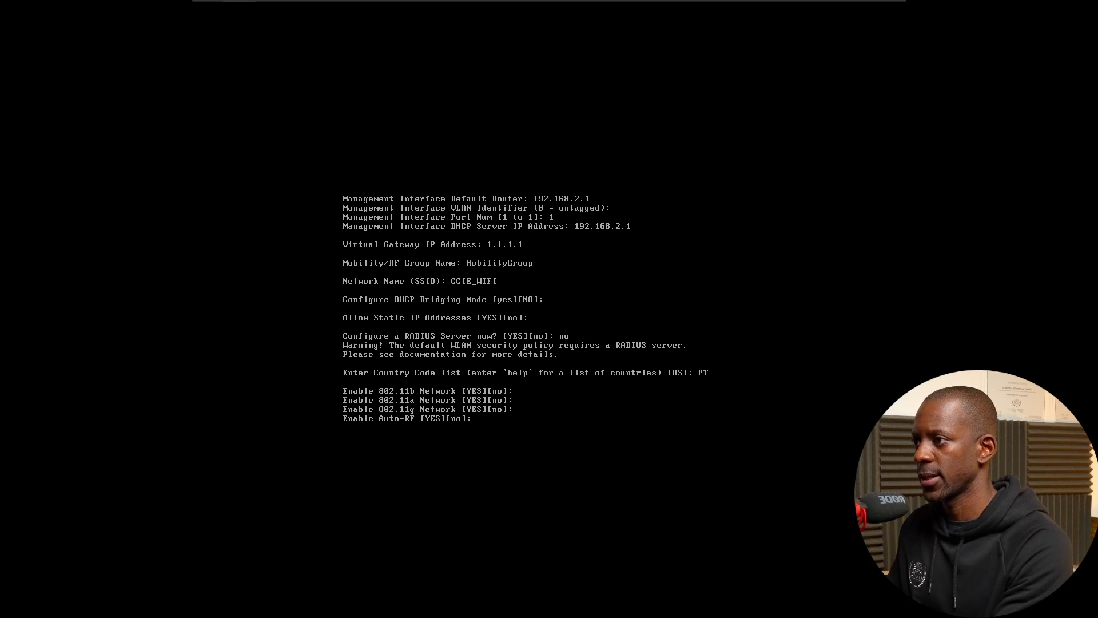
key("Return")
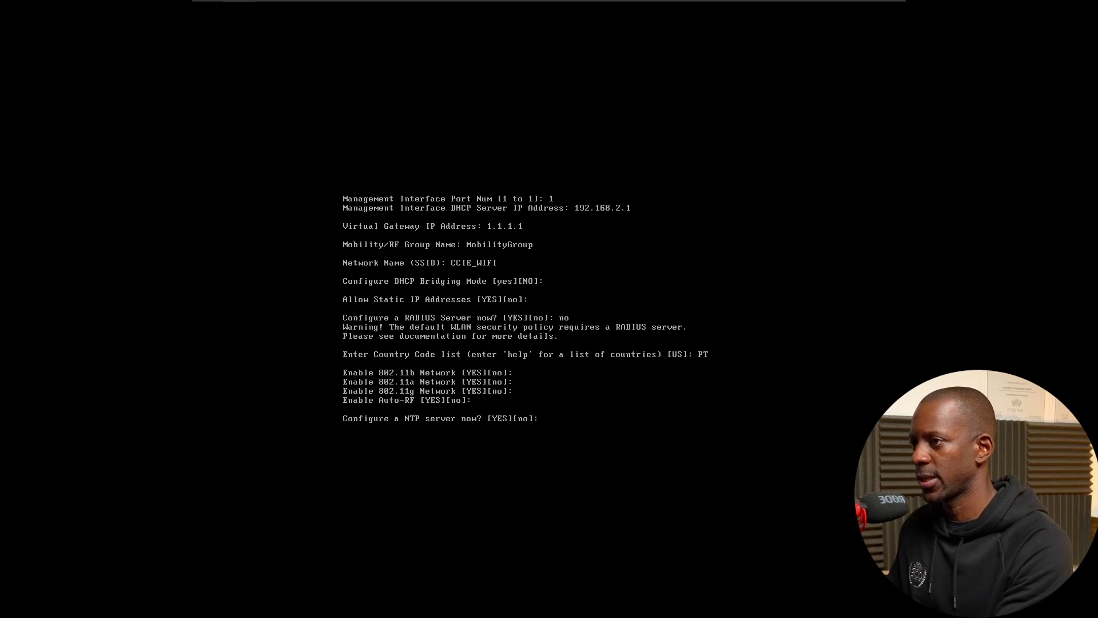
key("Return")
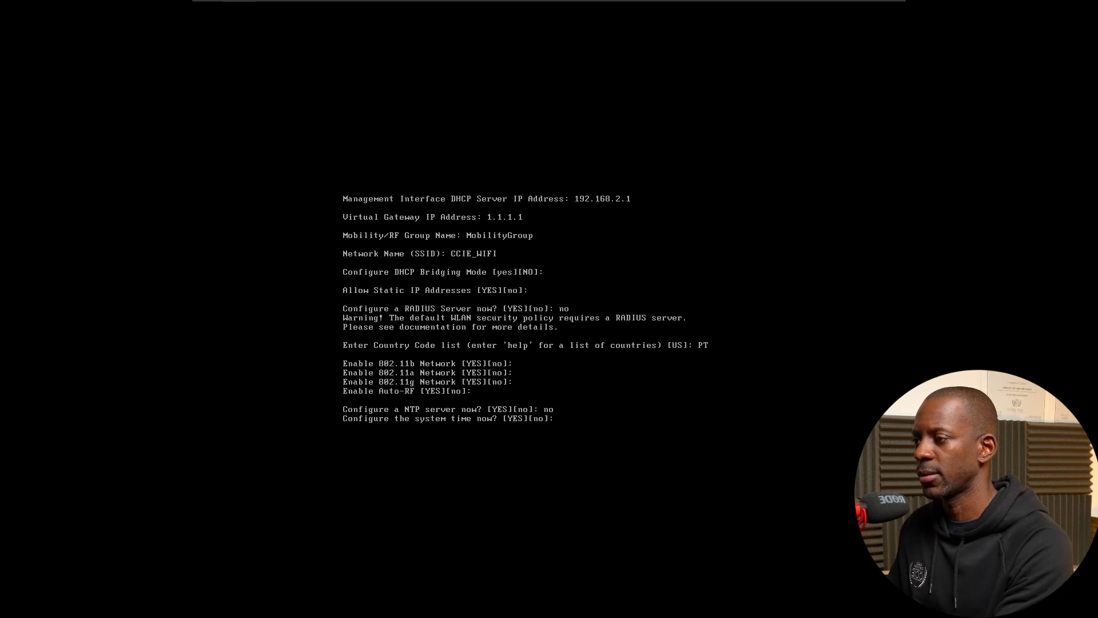
Answer no to configuring the system time and IPv6 parameters, and answer yes to save the configuration and reset the system.
type("no")
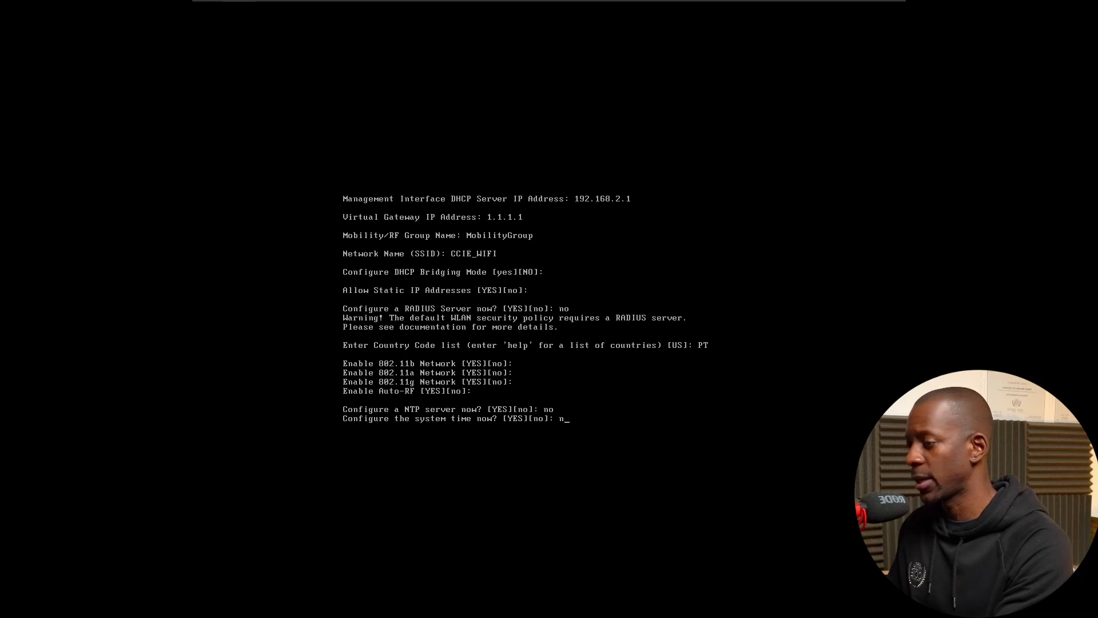
key("Return")
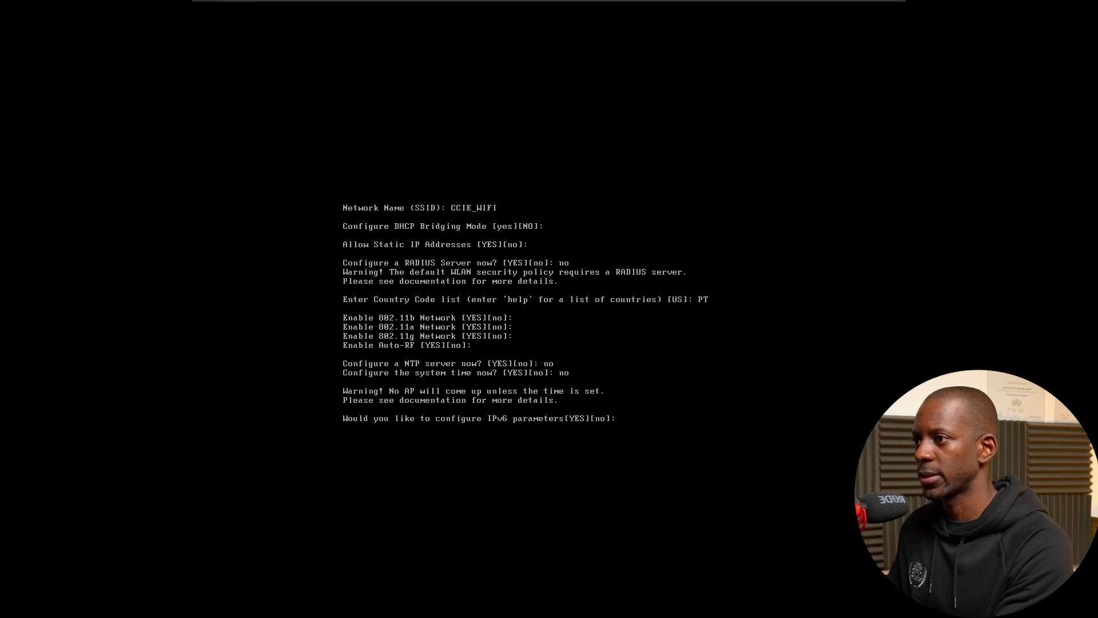
key("Return")
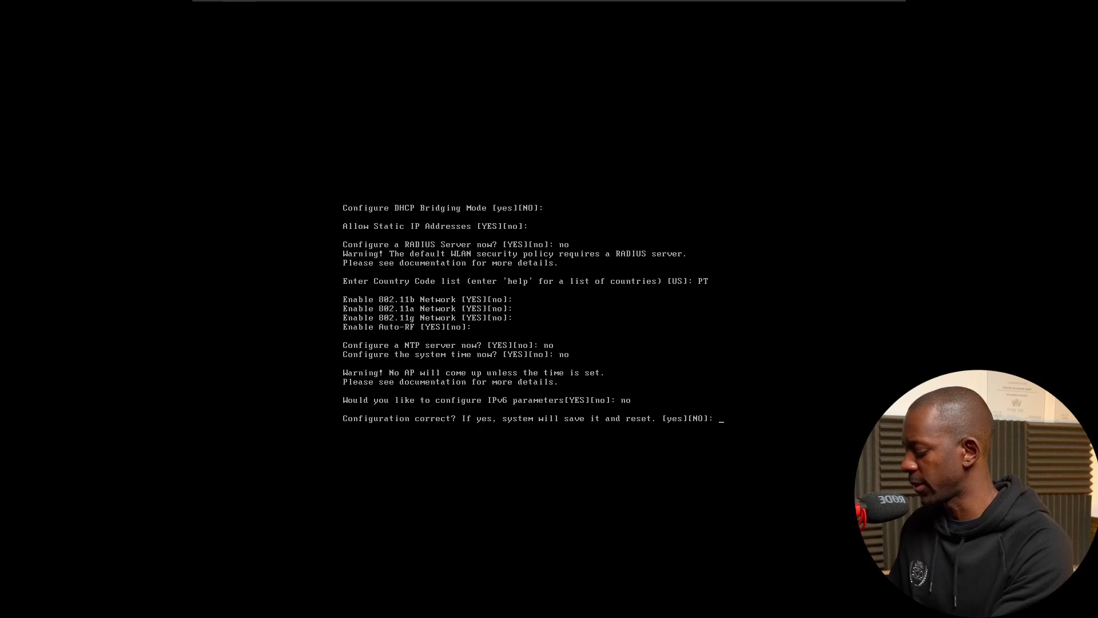
type("yes")
key("Return")
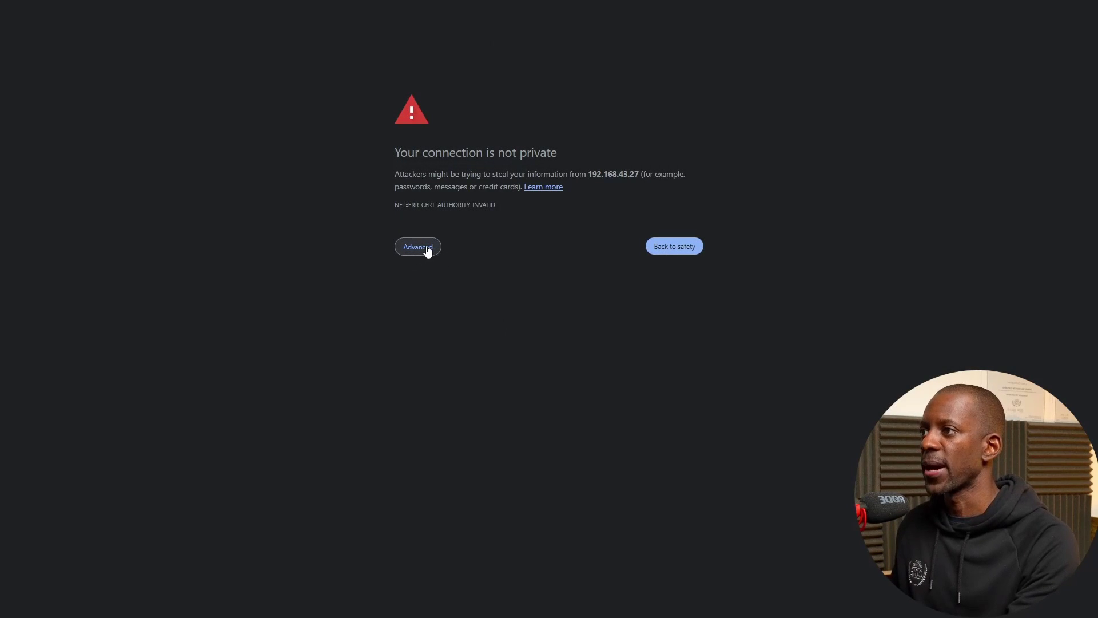
In the web browser, proceed past the certificate warning for 192.168.43.27 and start the controller login.
left_click(423, 248)
left_click(461, 326)
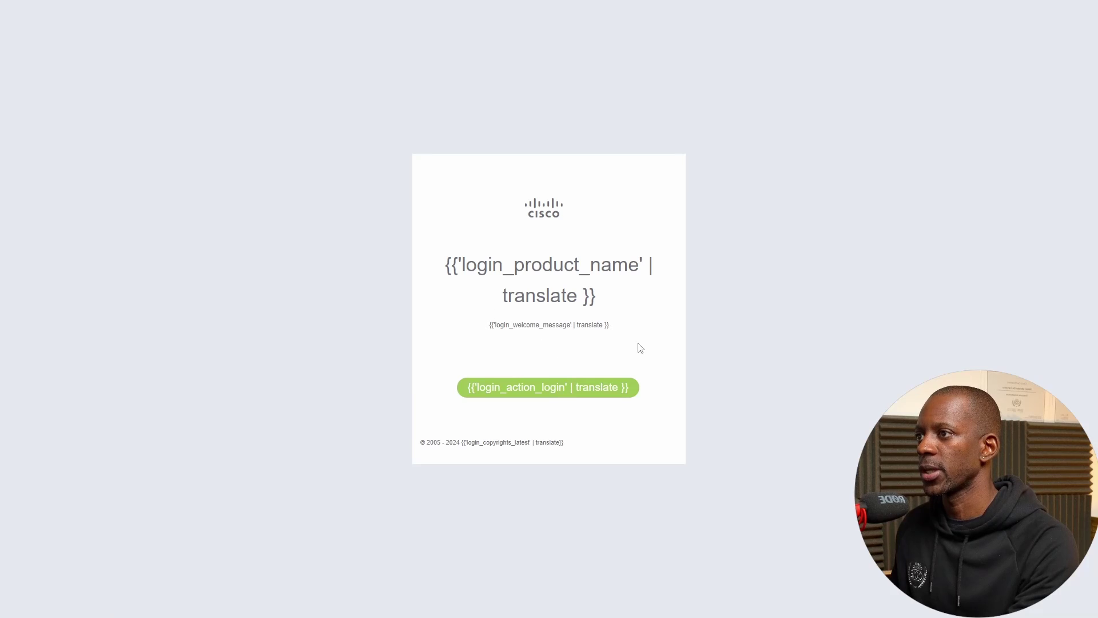
left_click(554, 390)
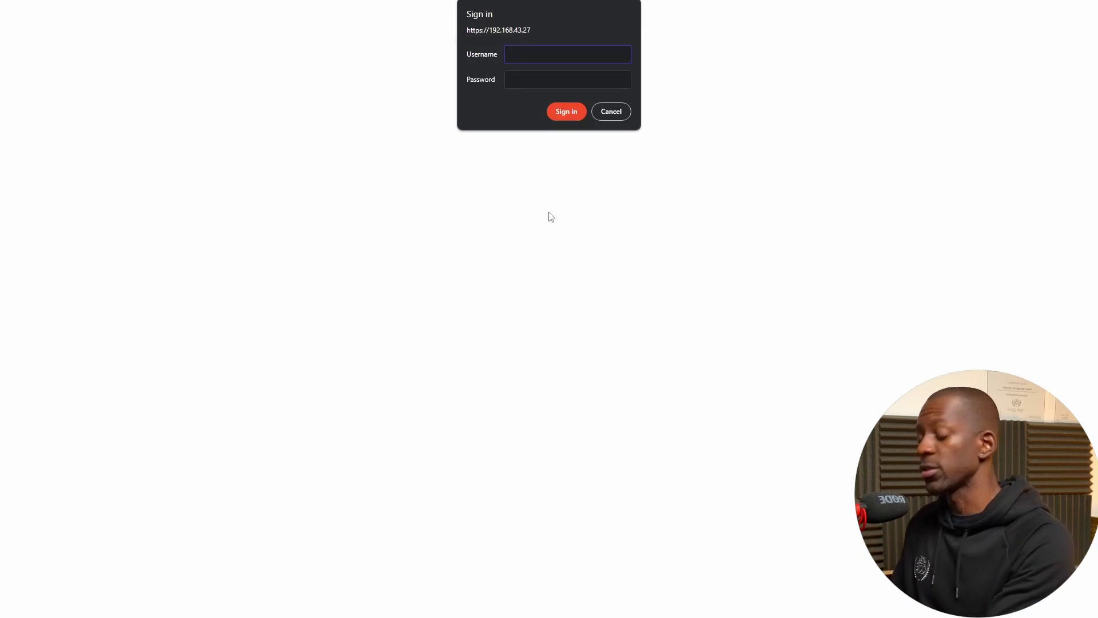
Sign in to the controller with the administrator username and account password, and open the list of wireless networks from the network summary.
type("silesio")
key("Tab")
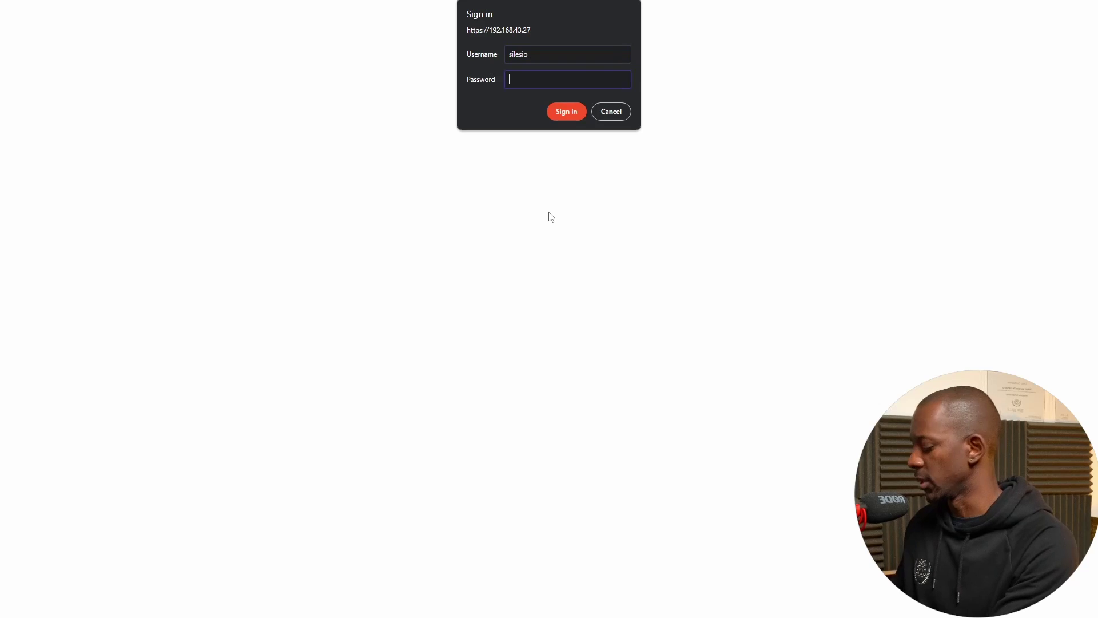
type("•••")
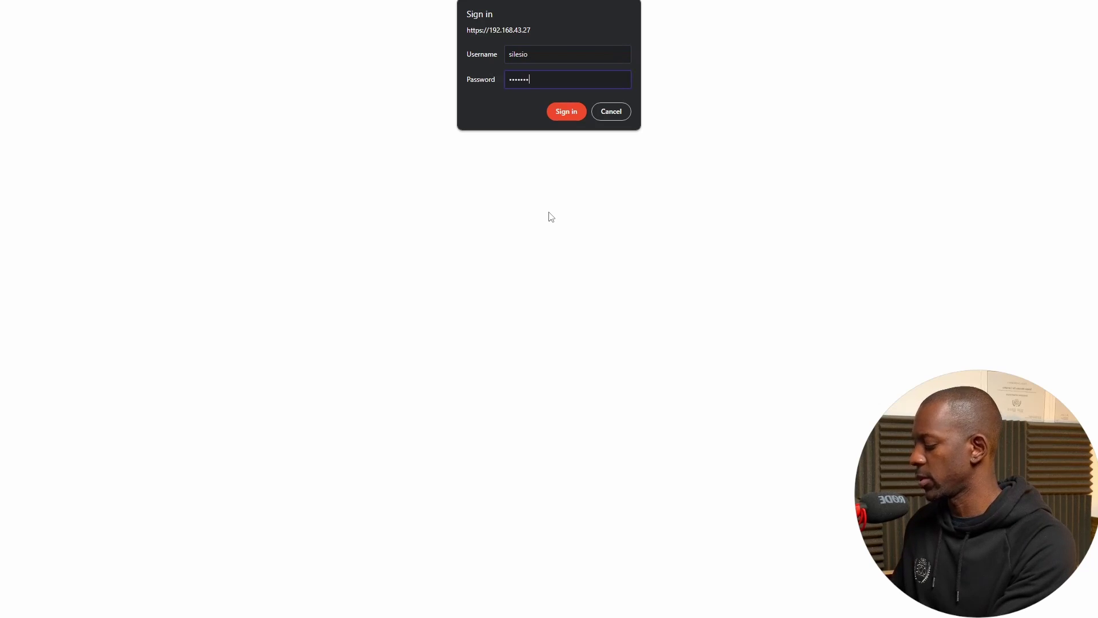
key("Return")
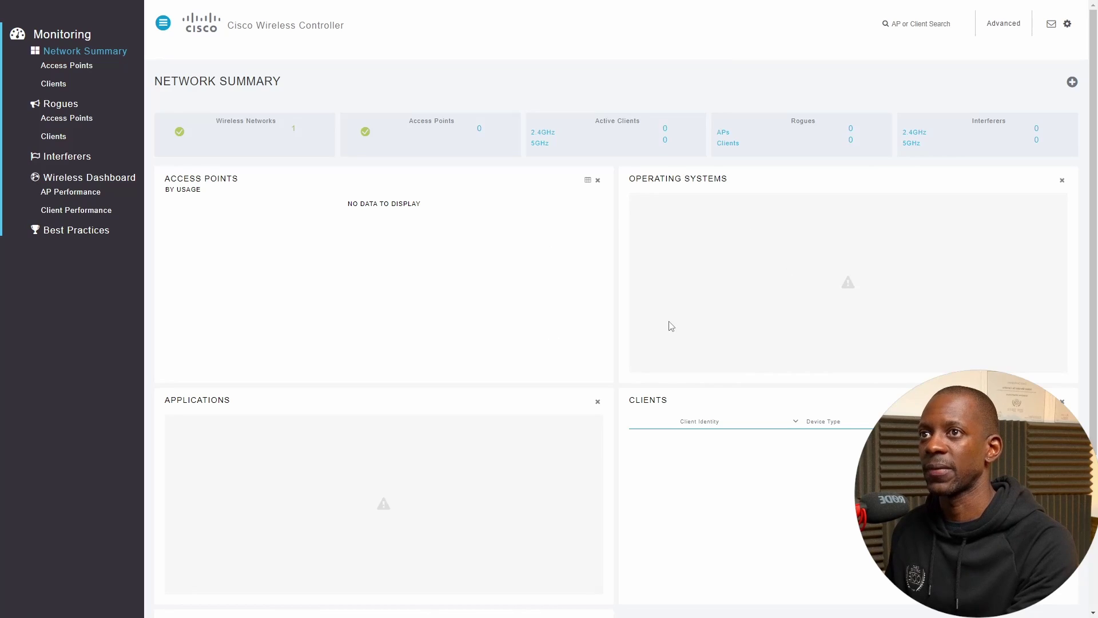
left_click(266, 126)
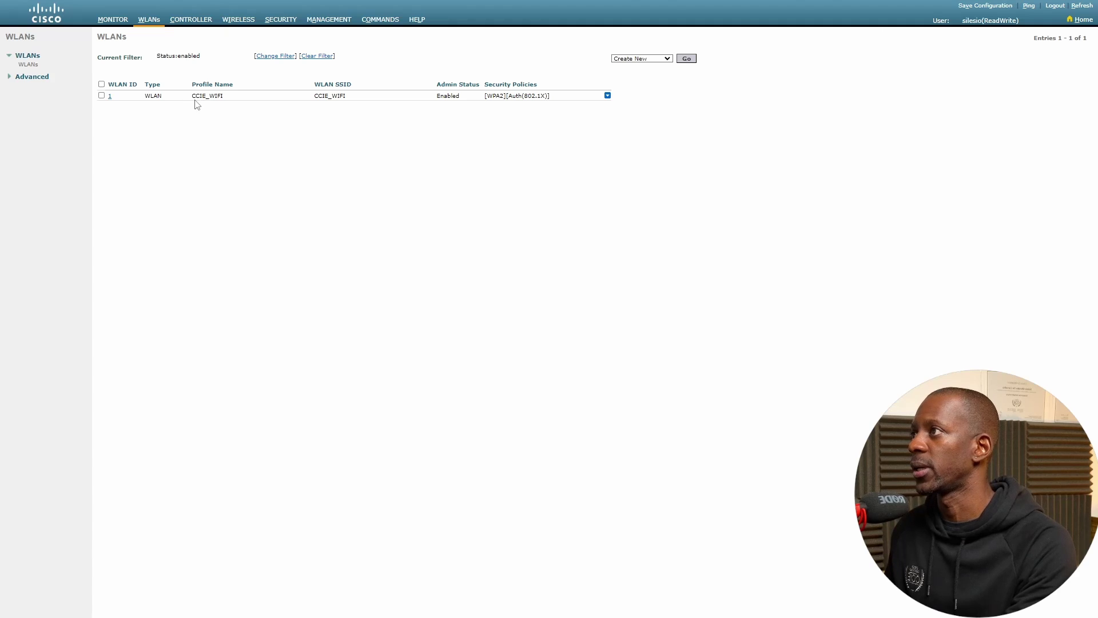